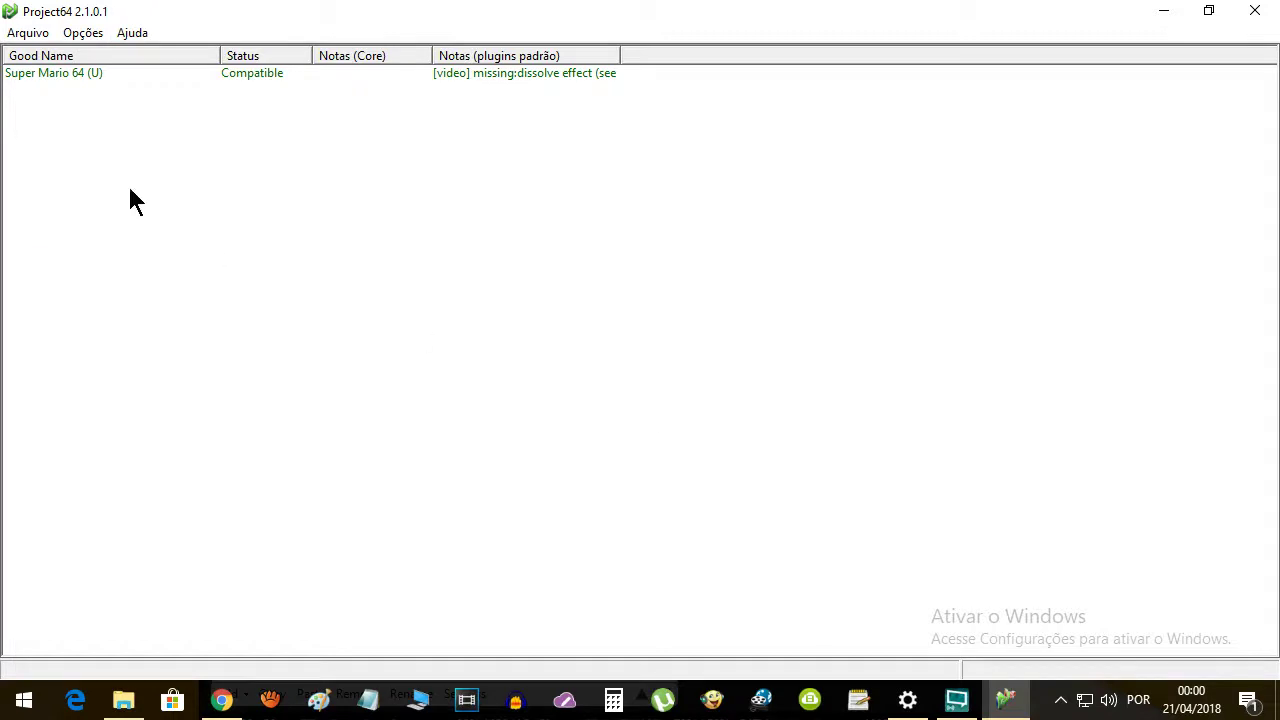
Close the Project64 window to get back to the file browser
left_click(1255, 10)
left_click(934, 28)
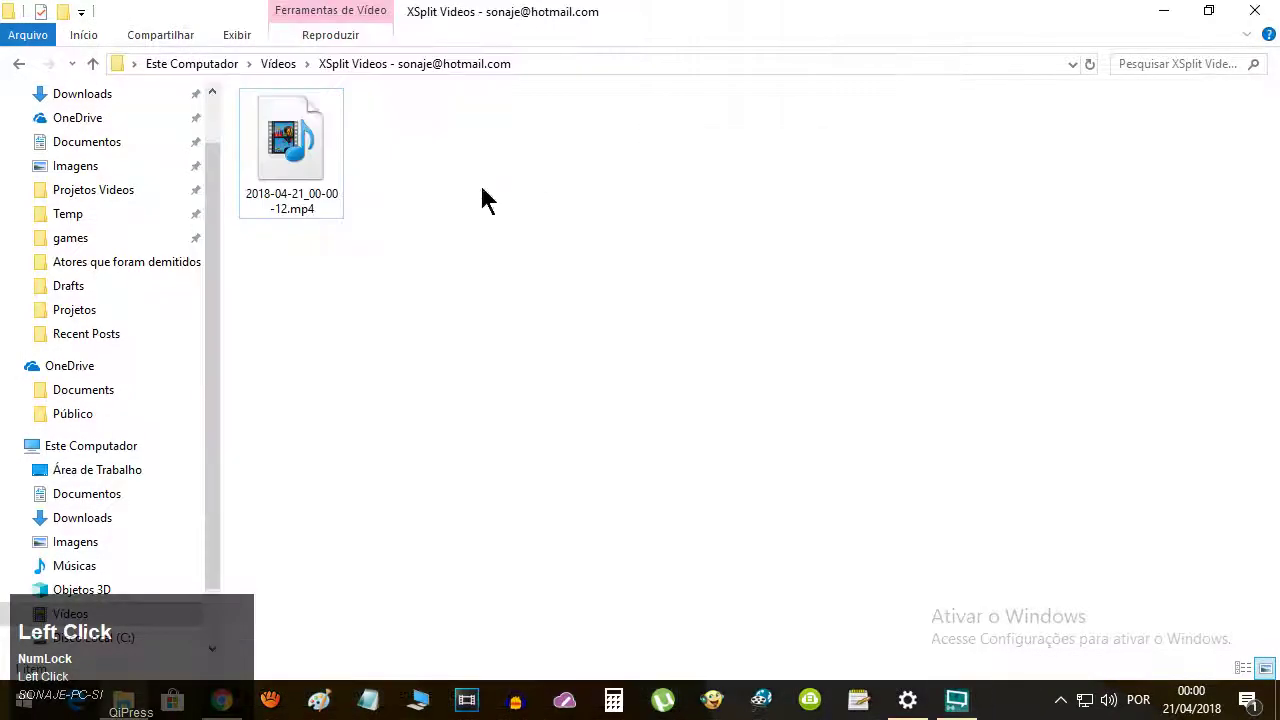
left_click(291, 200)
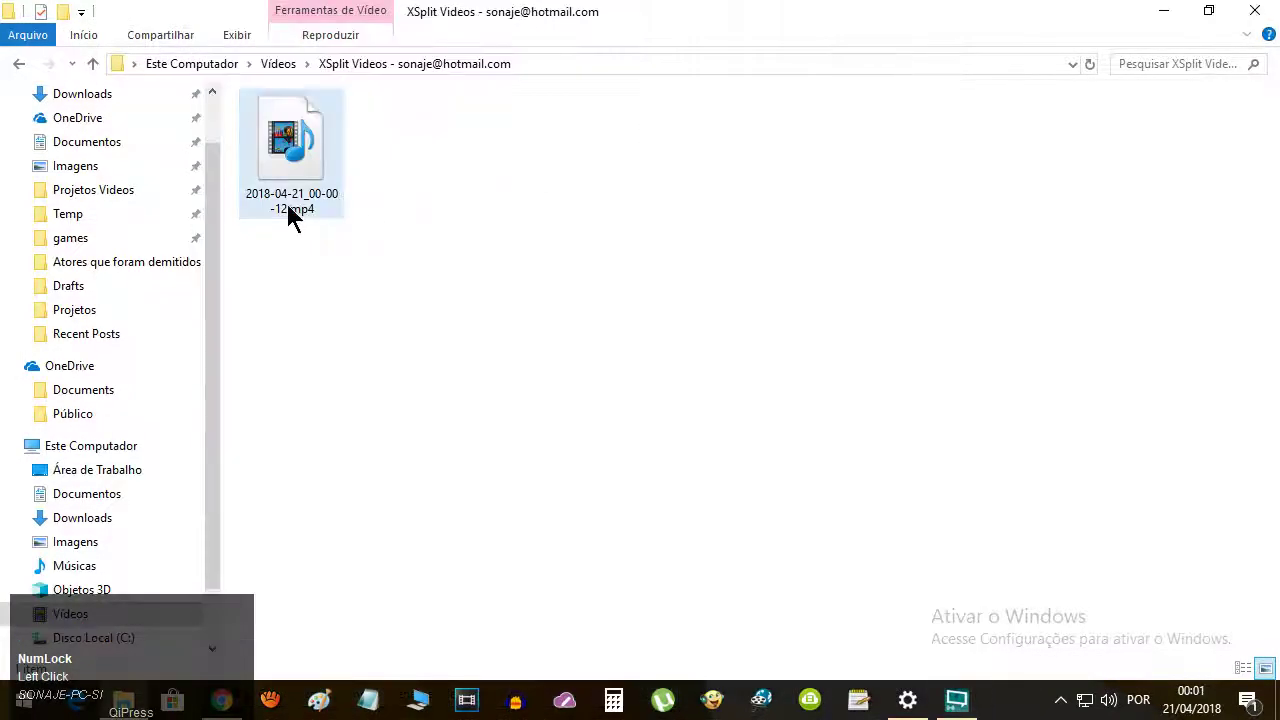
Launch Project64.exe from the nested Project64 2.1 folders inside the games folder and maximize its window
left_click(66, 240)
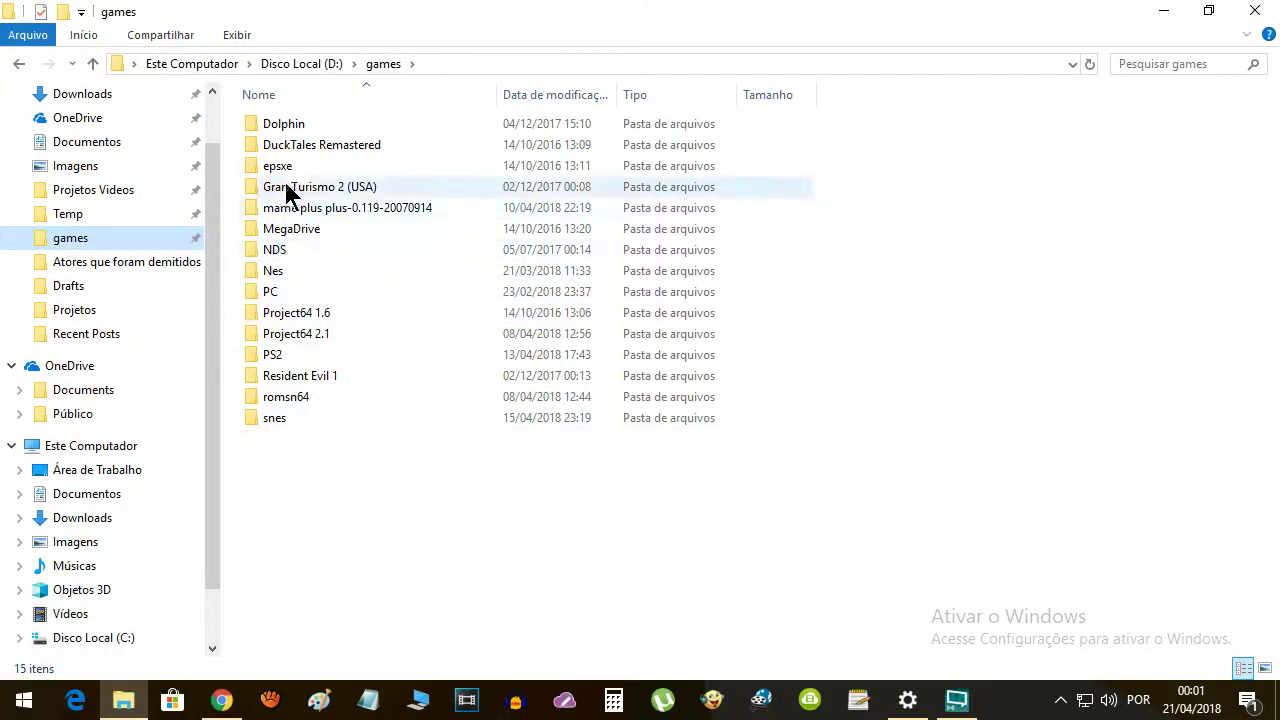
double_click(300, 337)
double_click(305, 128)
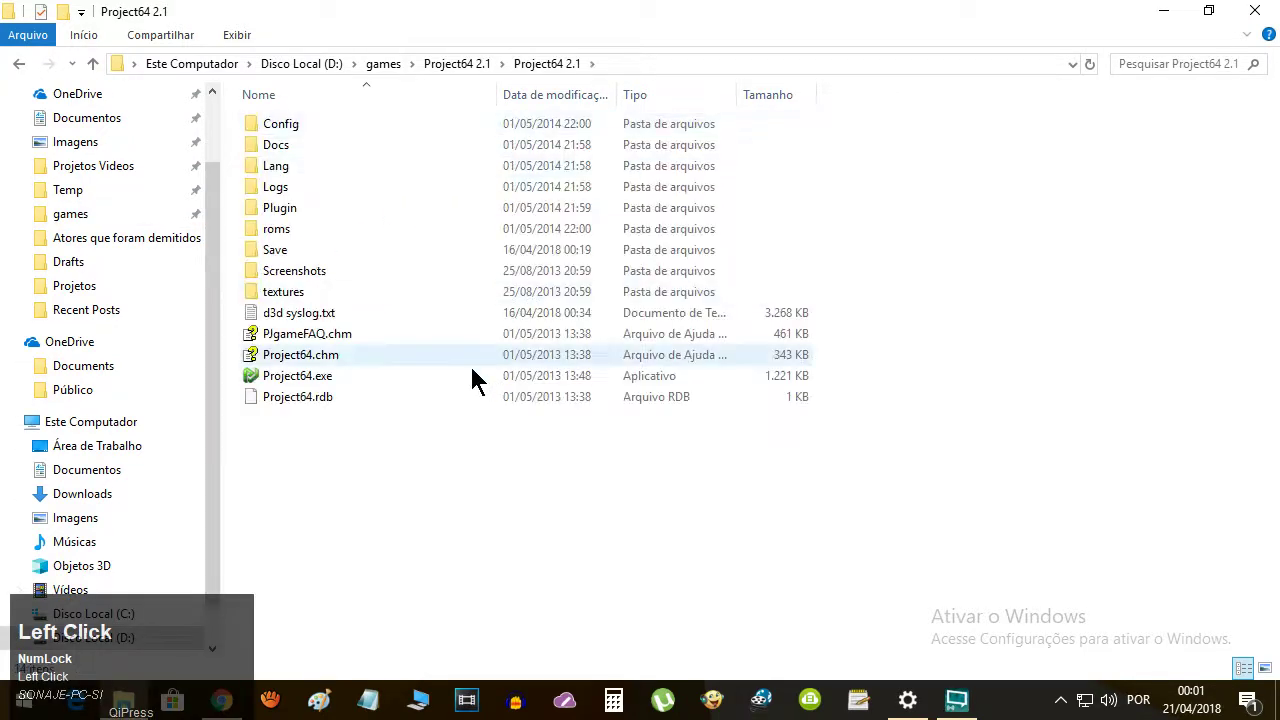
double_click(310, 380)
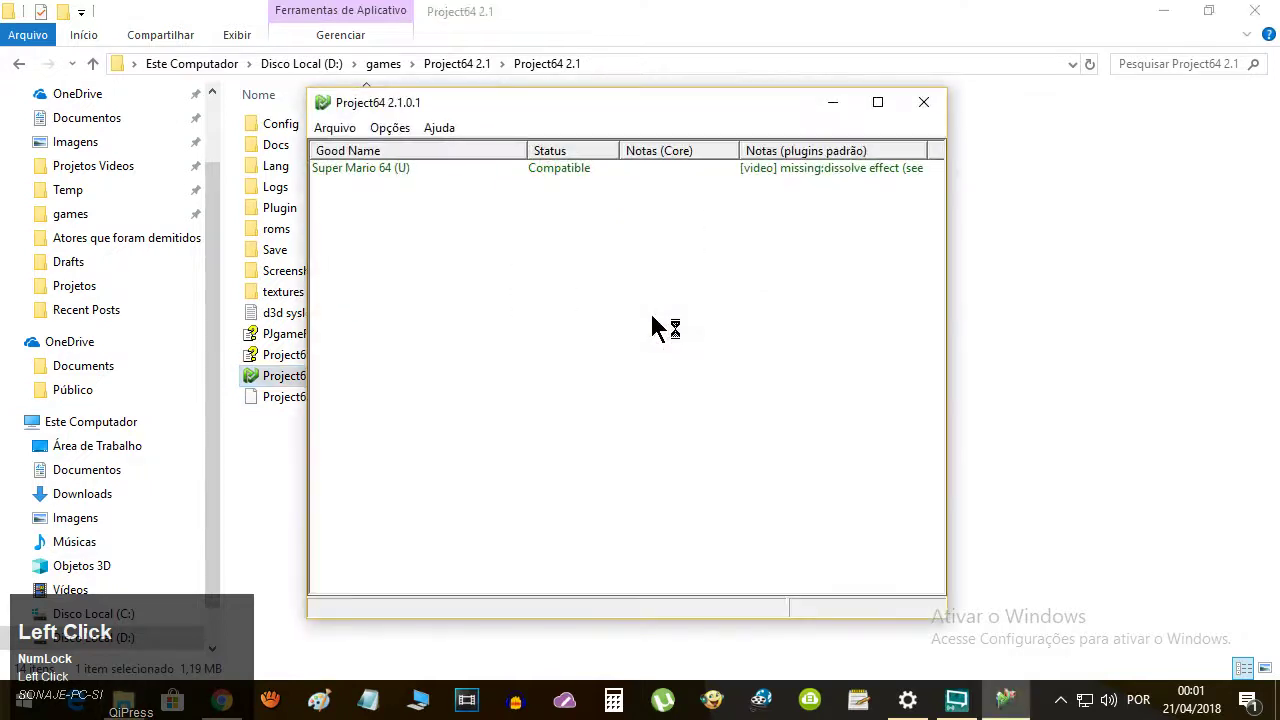
left_click(878, 103)
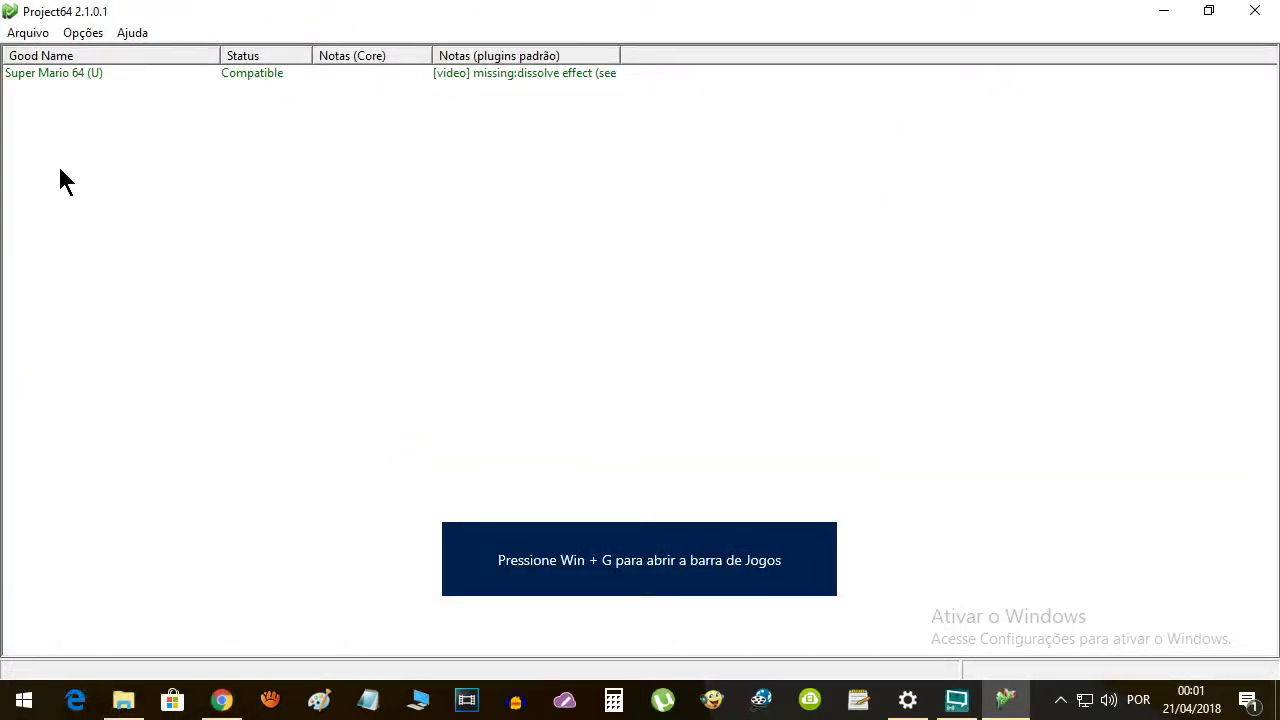
Open the controller plugin configuration and move its dialog to the middle of the screen
left_click(86, 34)
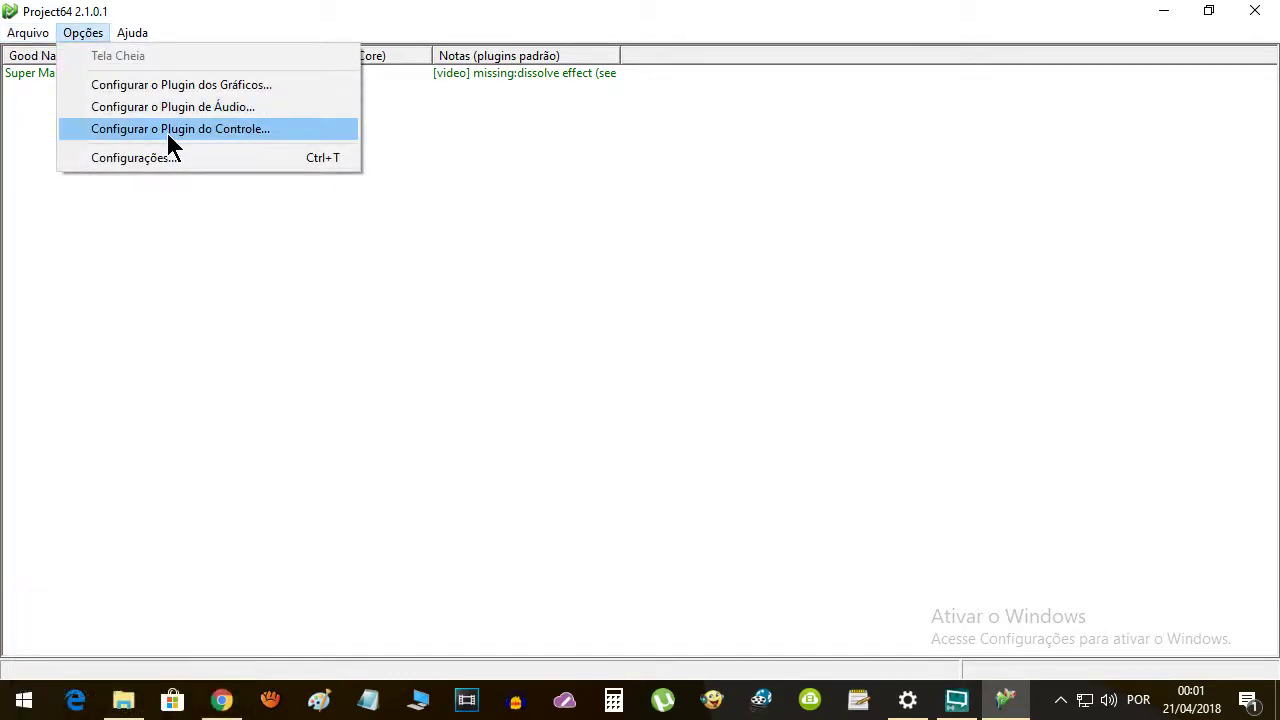
left_click(268, 135)
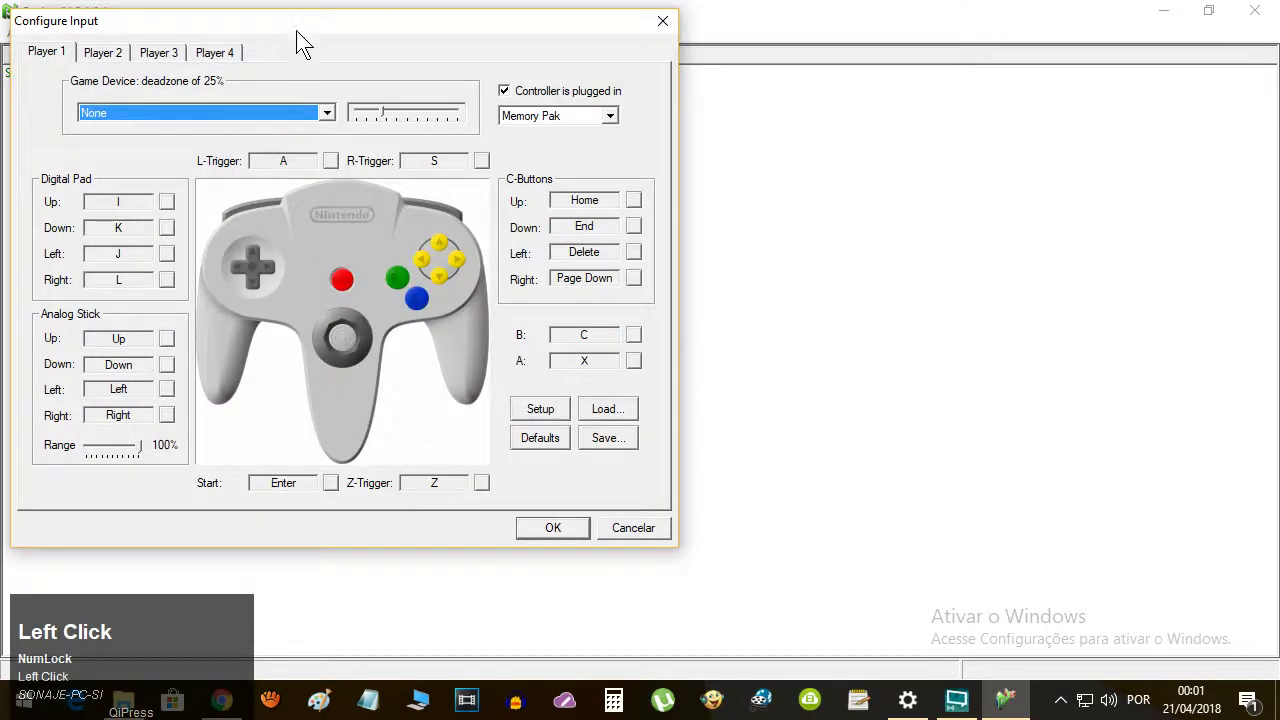
left_click_drag(297, 34, 587, 118)
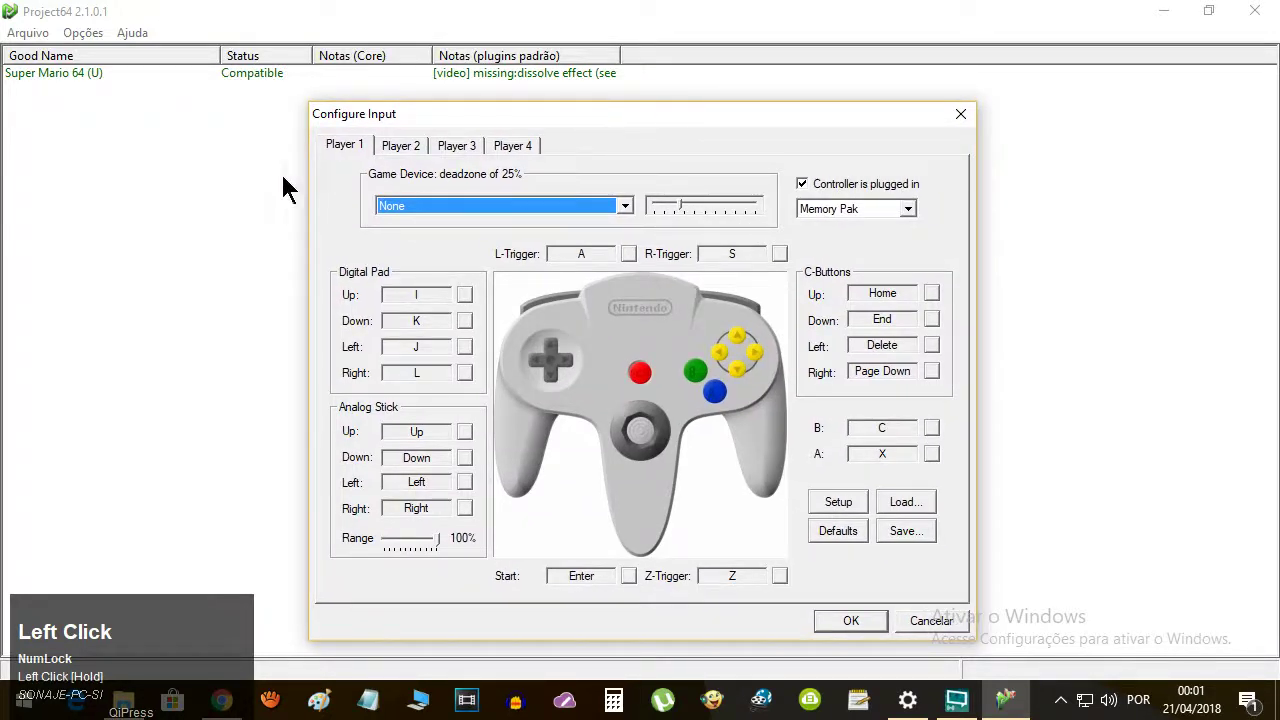
Look through the input settings for Players 2, 3 and 4, and return to Player 1
left_click(402, 148)
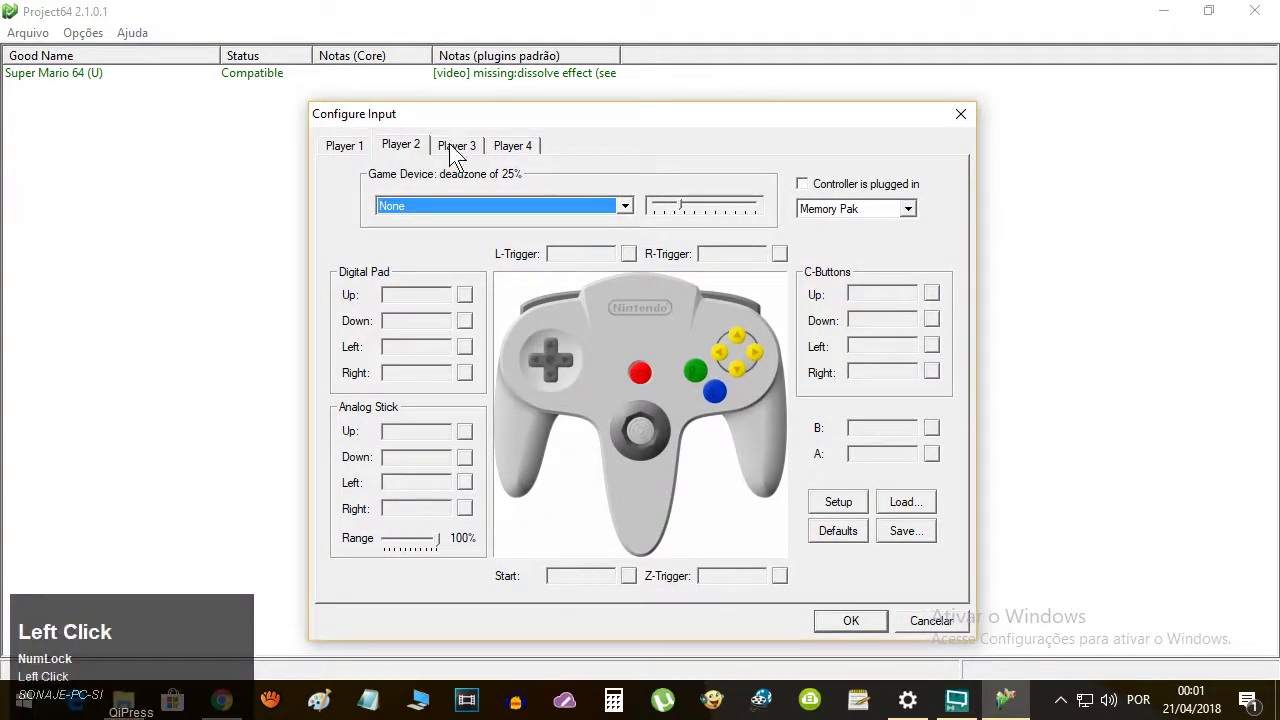
left_click(453, 150)
left_click(518, 148)
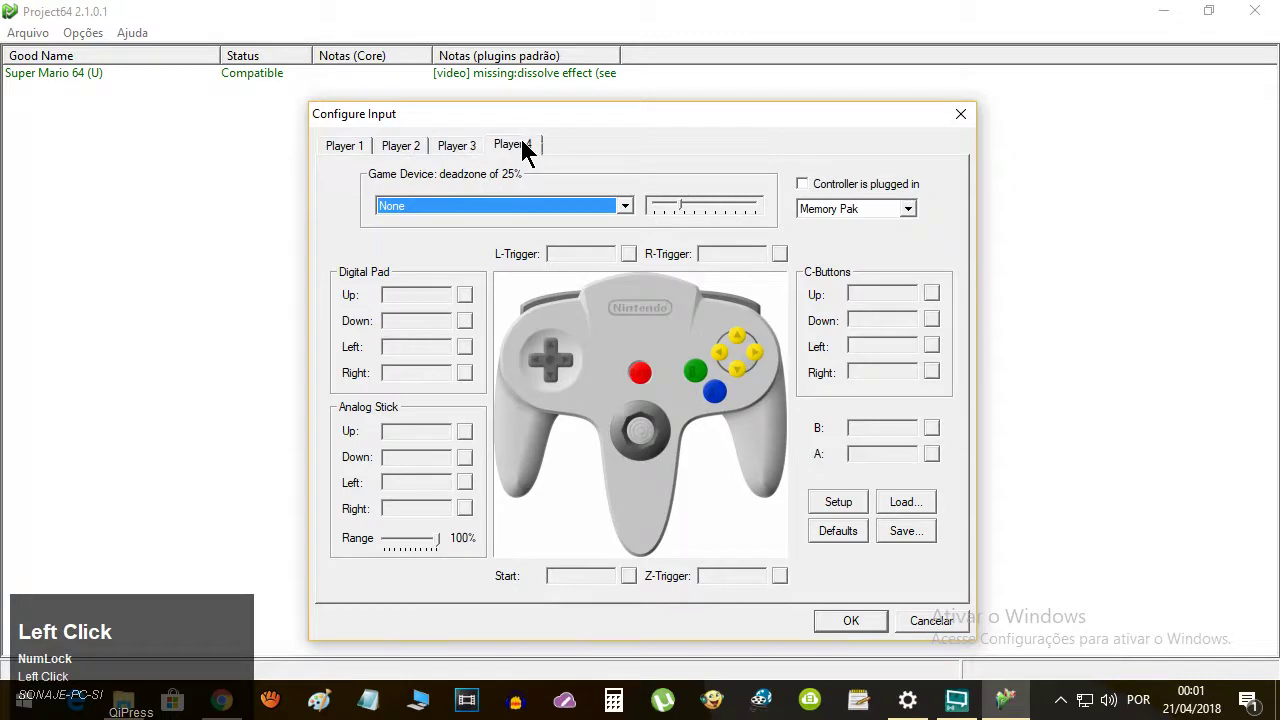
left_click(349, 150)
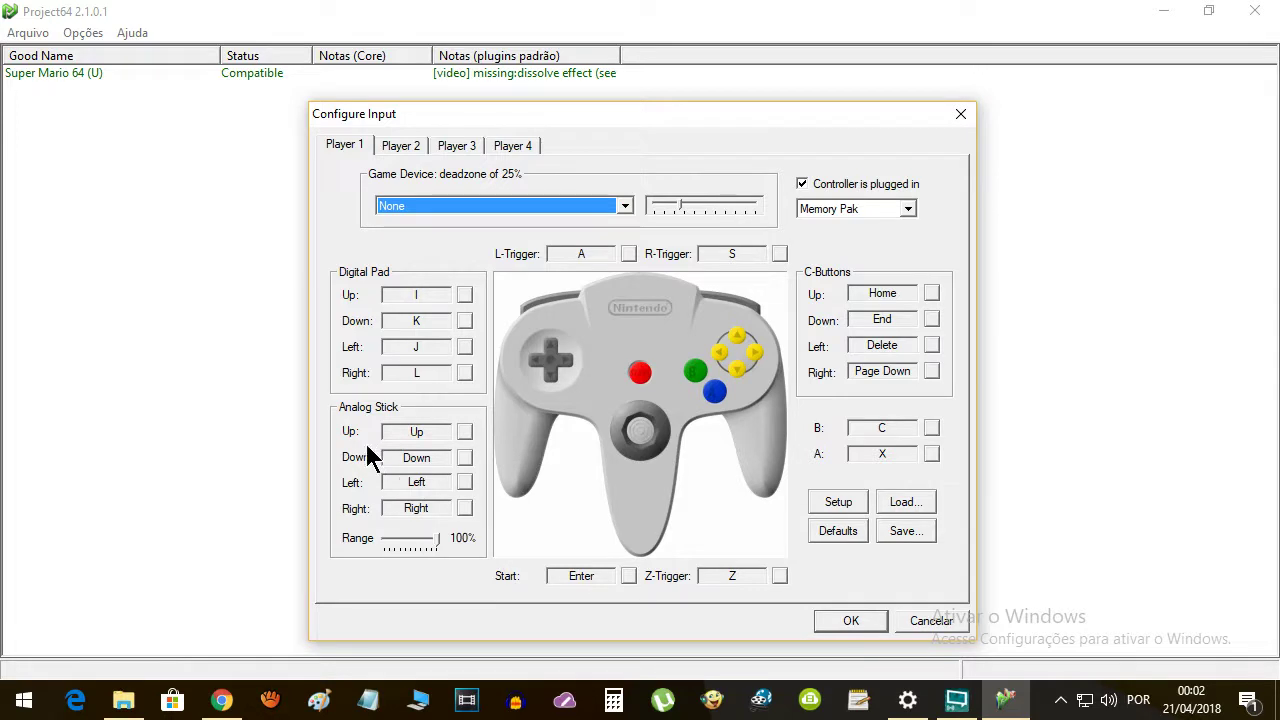
Map Player 1's analog stick up, down, left and right to Num 6, Num 2, Num 4 and Num 8
left_click(465, 432)
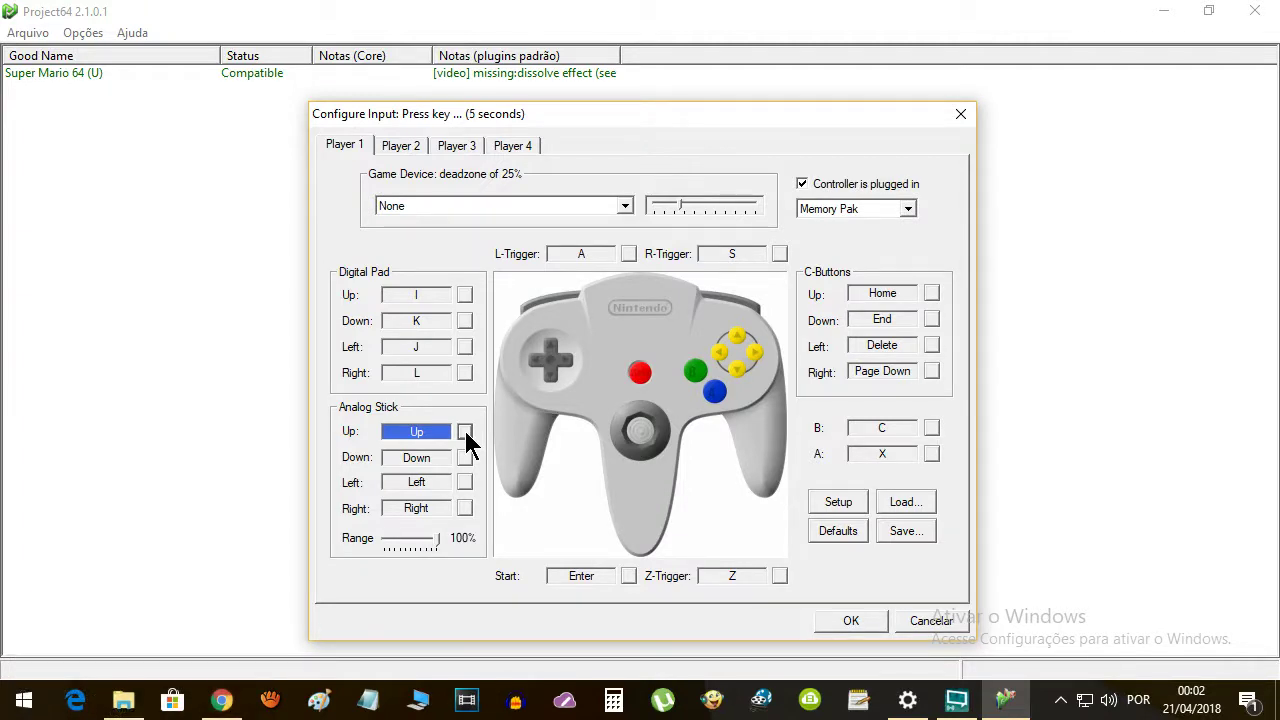
key("KP_6")
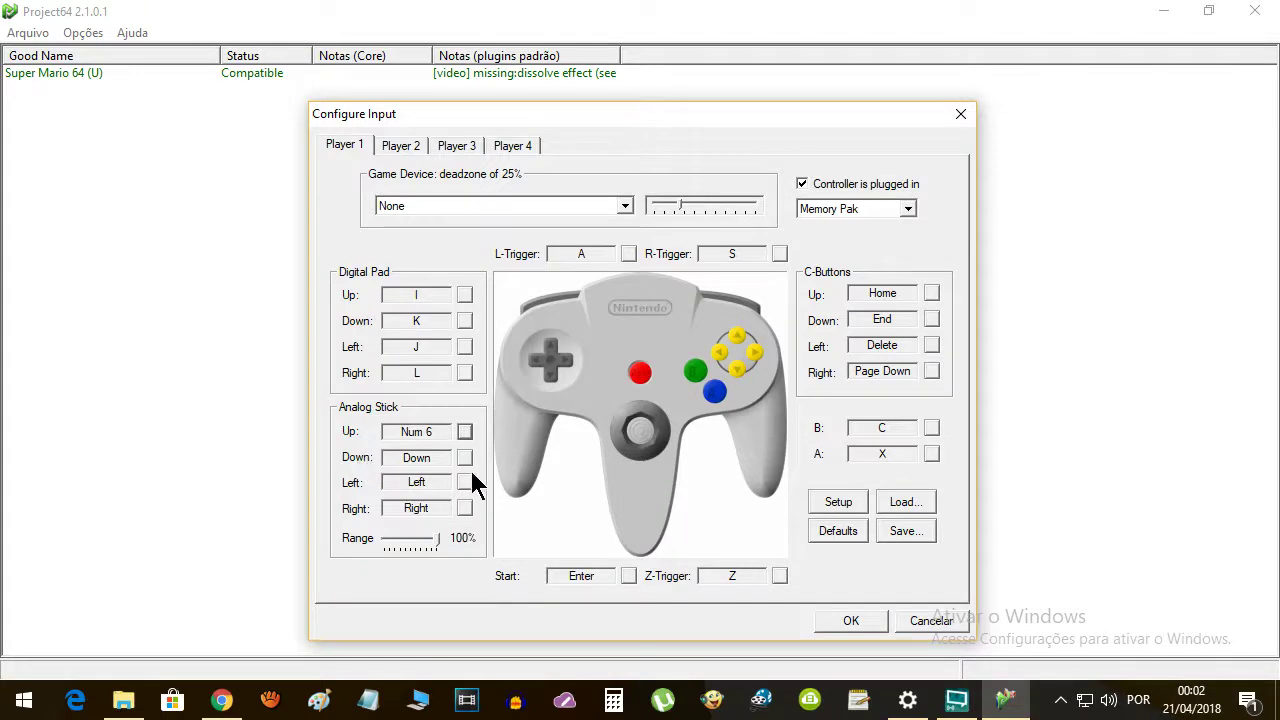
left_click(466, 458)
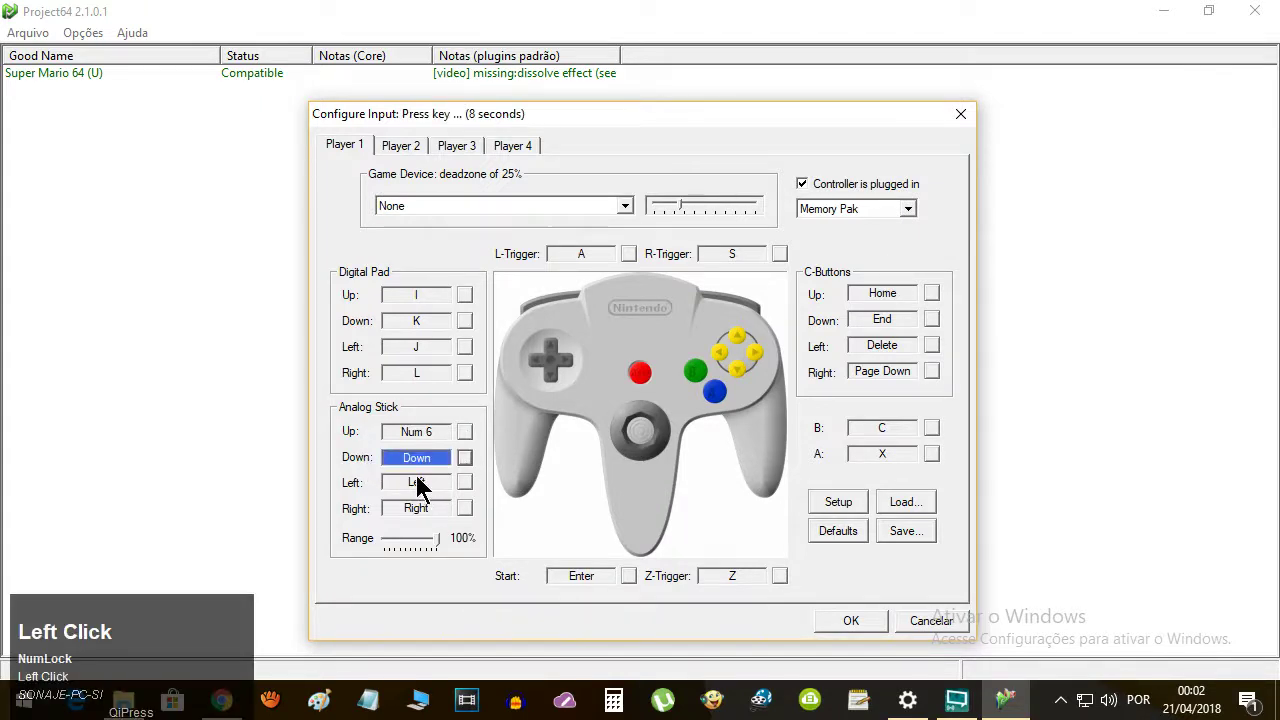
key("KP_2")
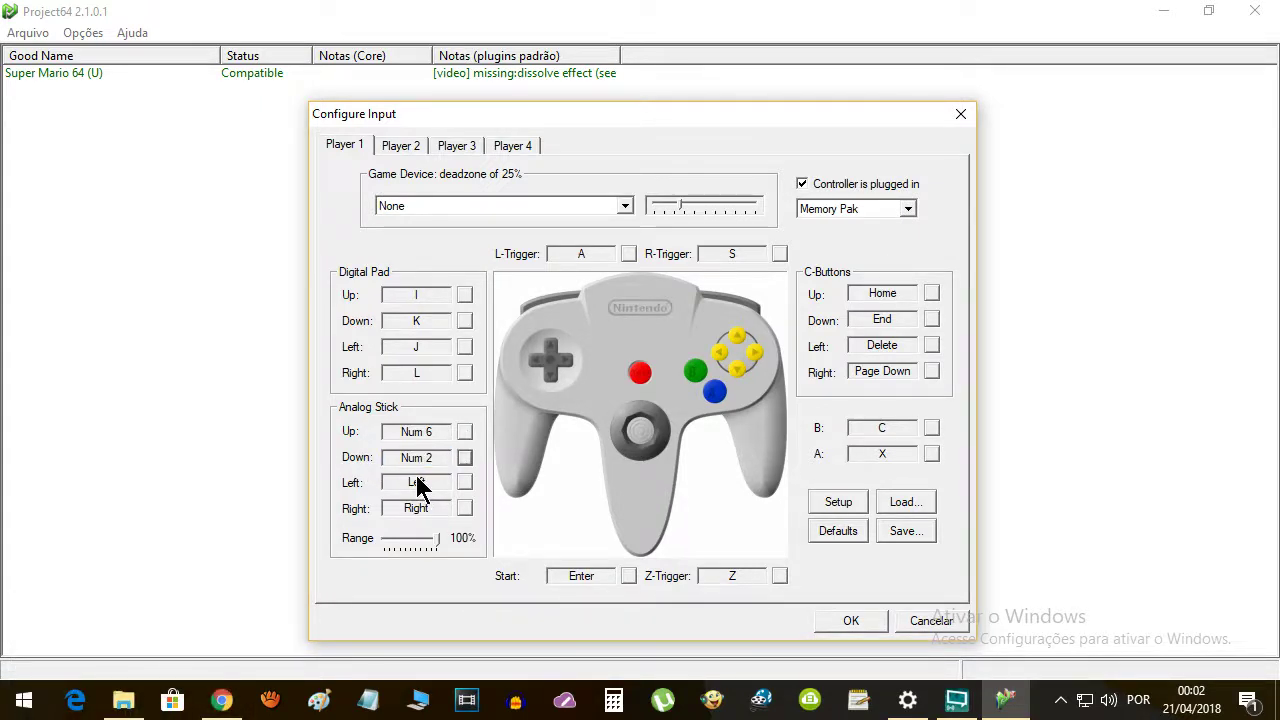
left_click(464, 483)
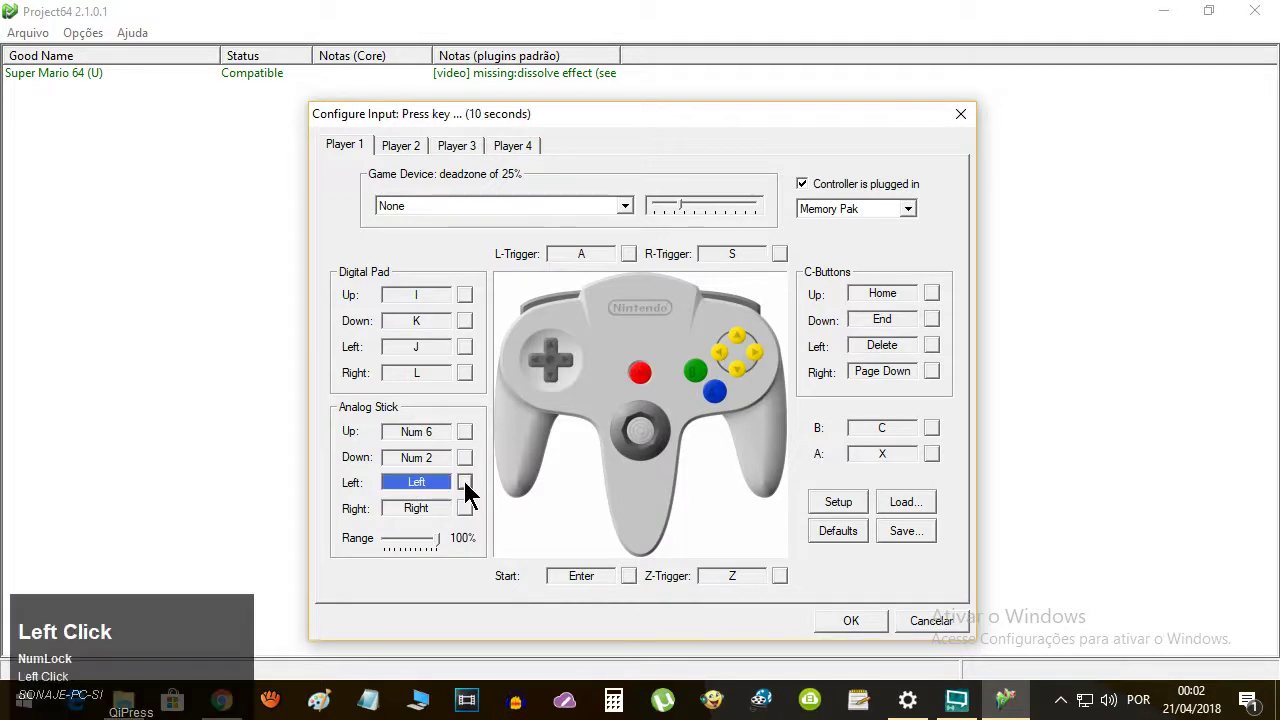
key("KP_4")
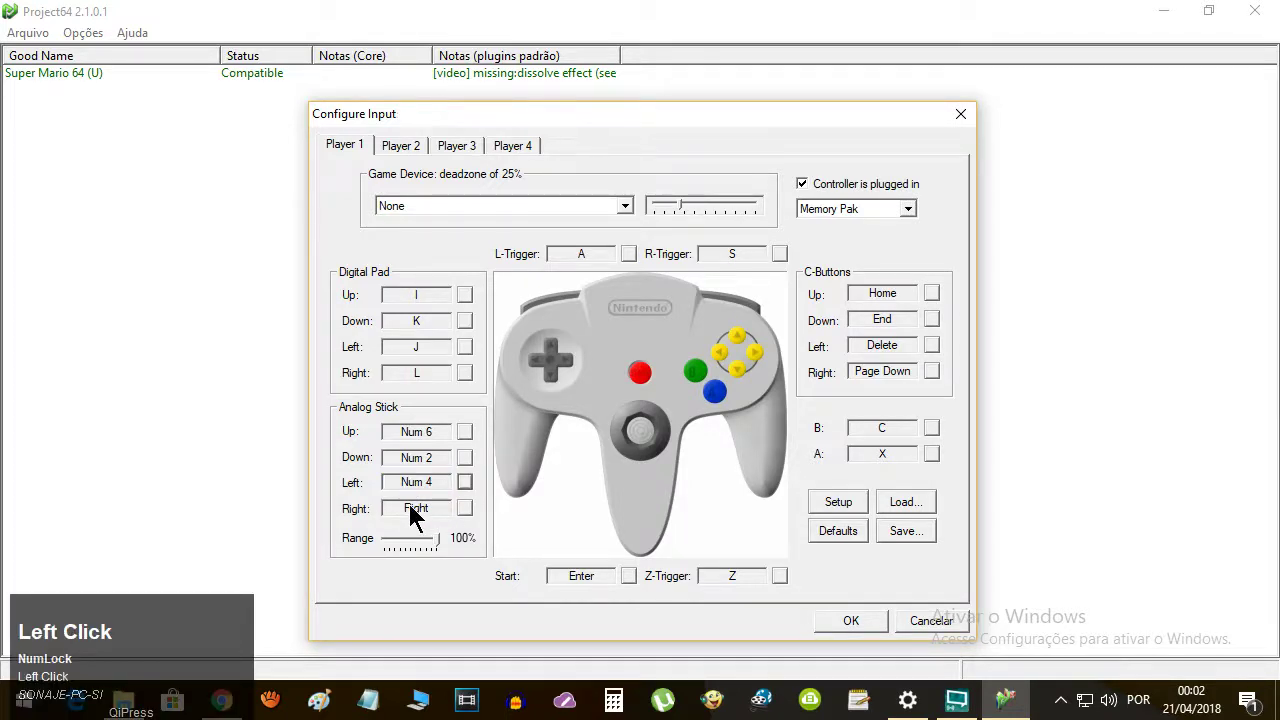
left_click(465, 508)
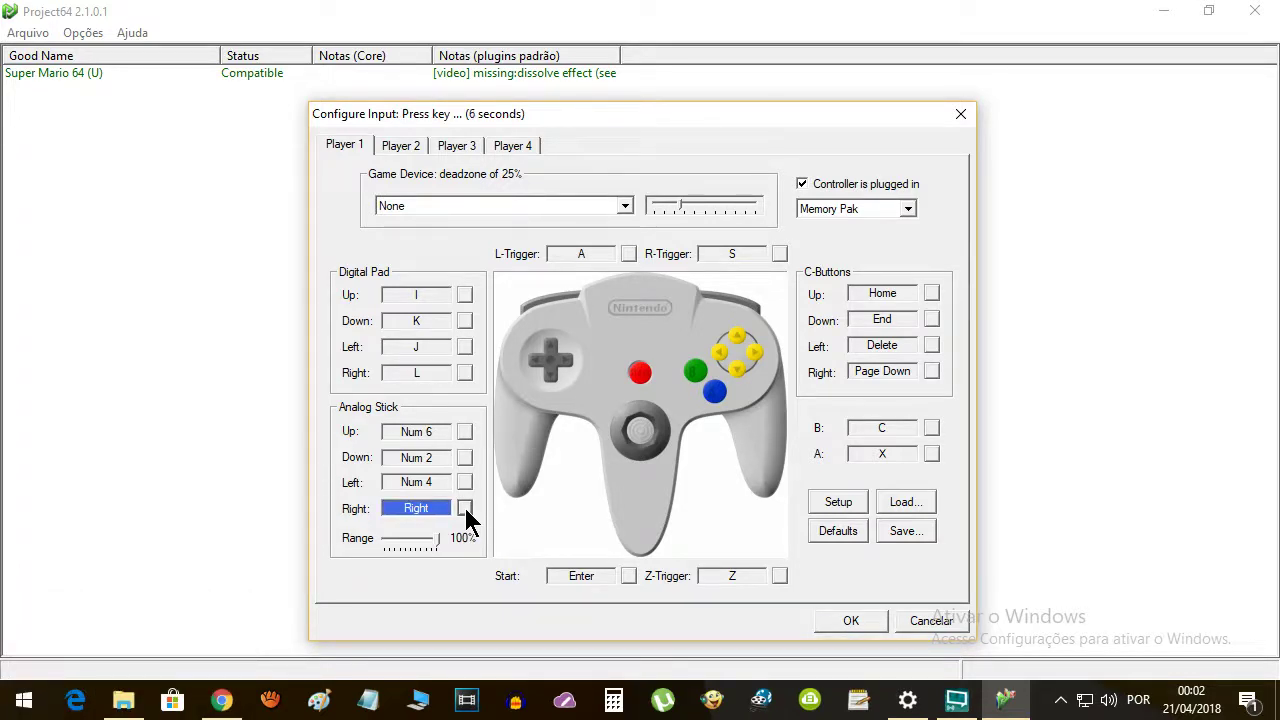
key("KP_8")
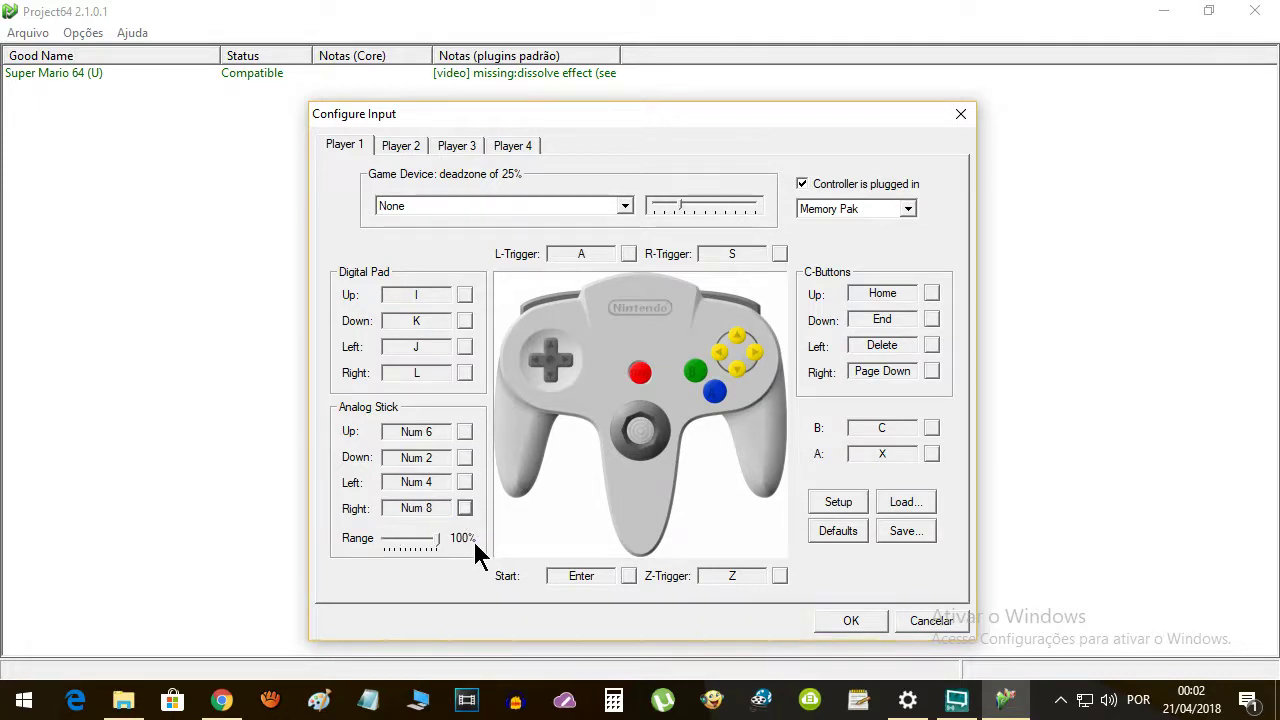
Map Player 1's analog stick up, down, left and right to the matching arrow keys
left_click(452, 432)
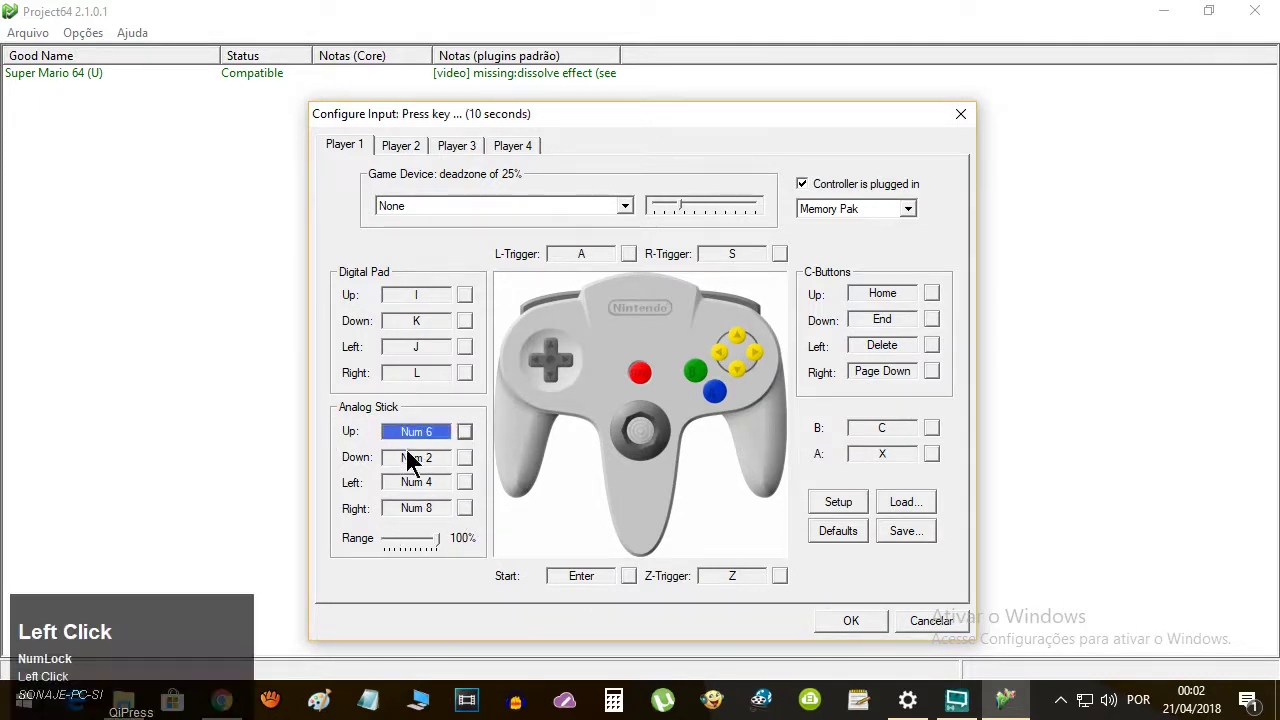
key("Up")
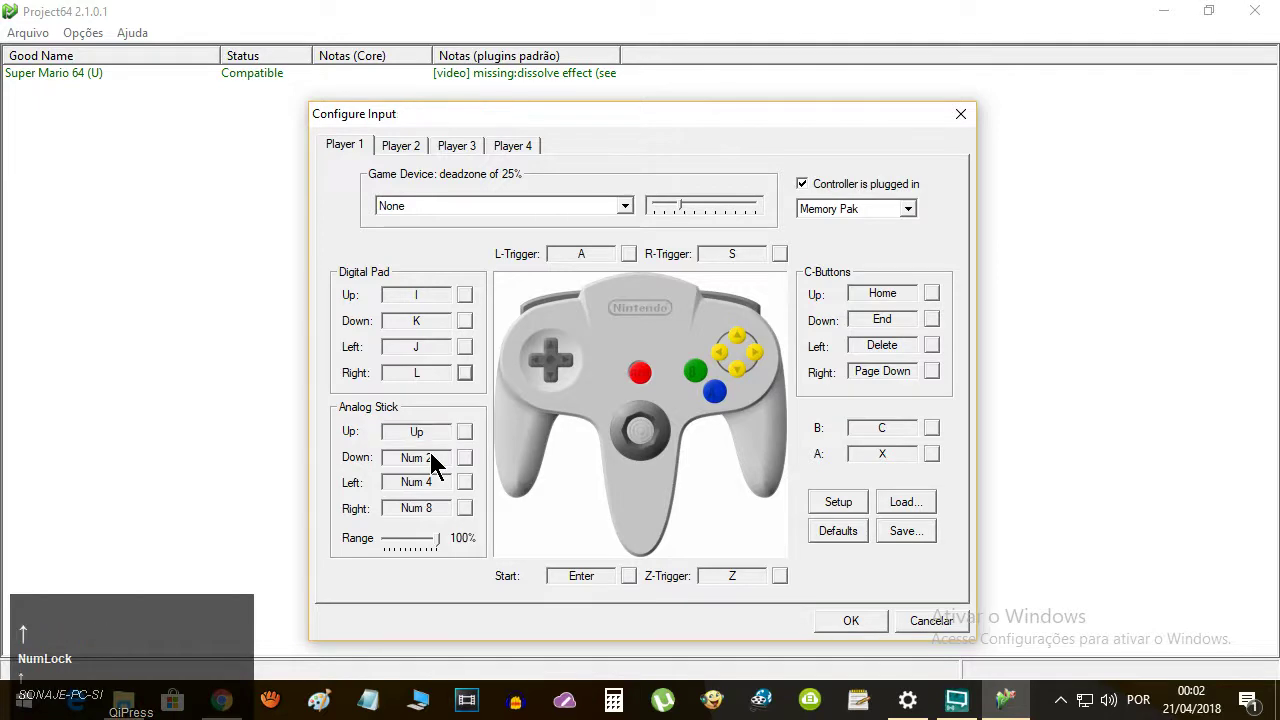
left_click(410, 458)
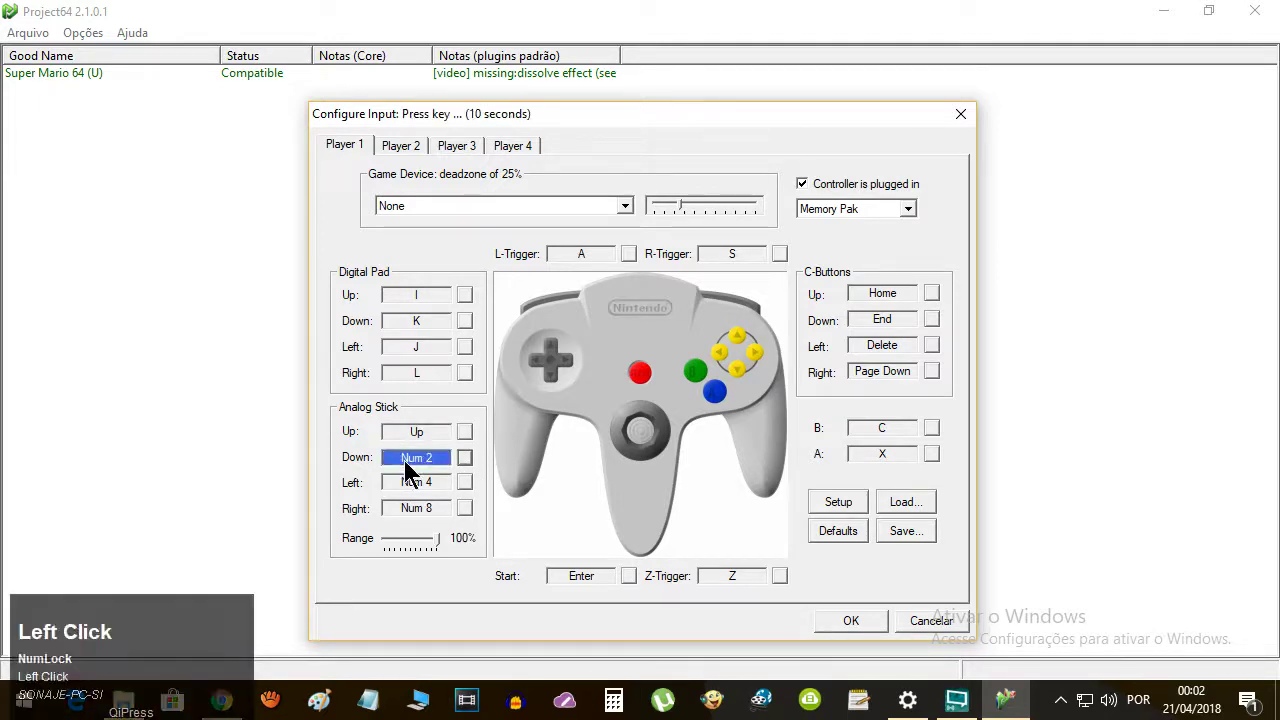
key("Down")
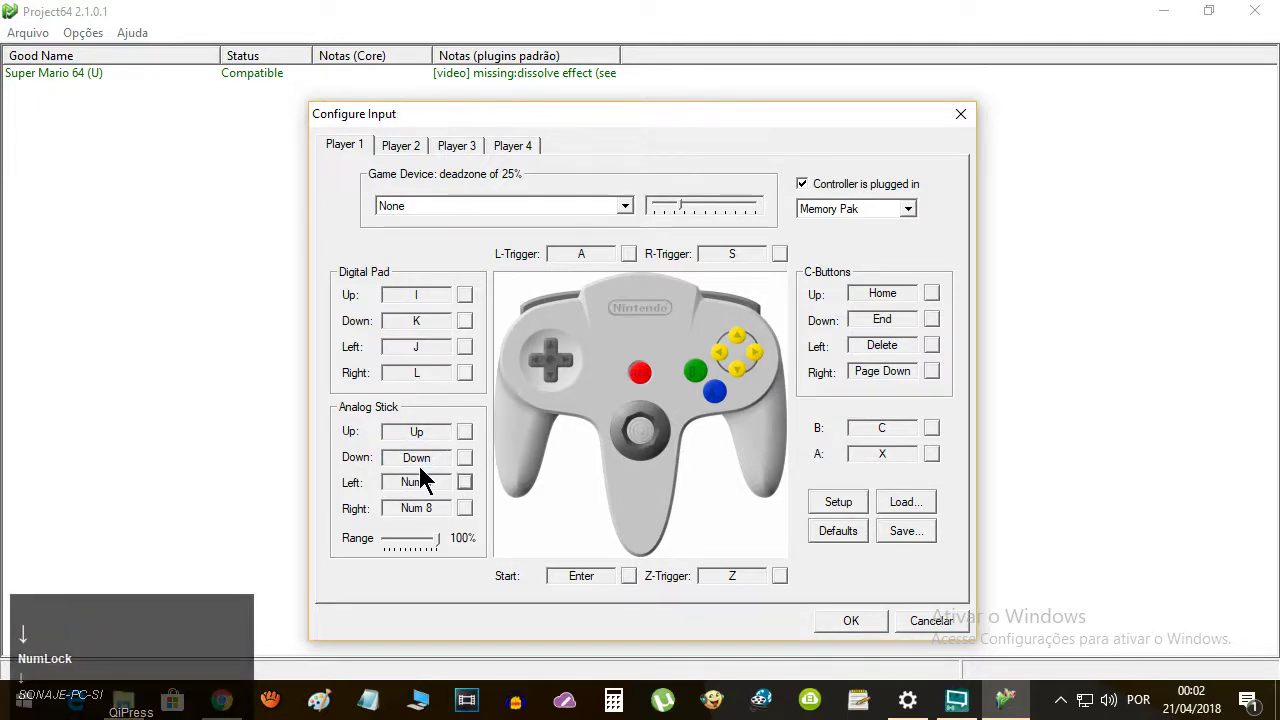
left_click(466, 482)
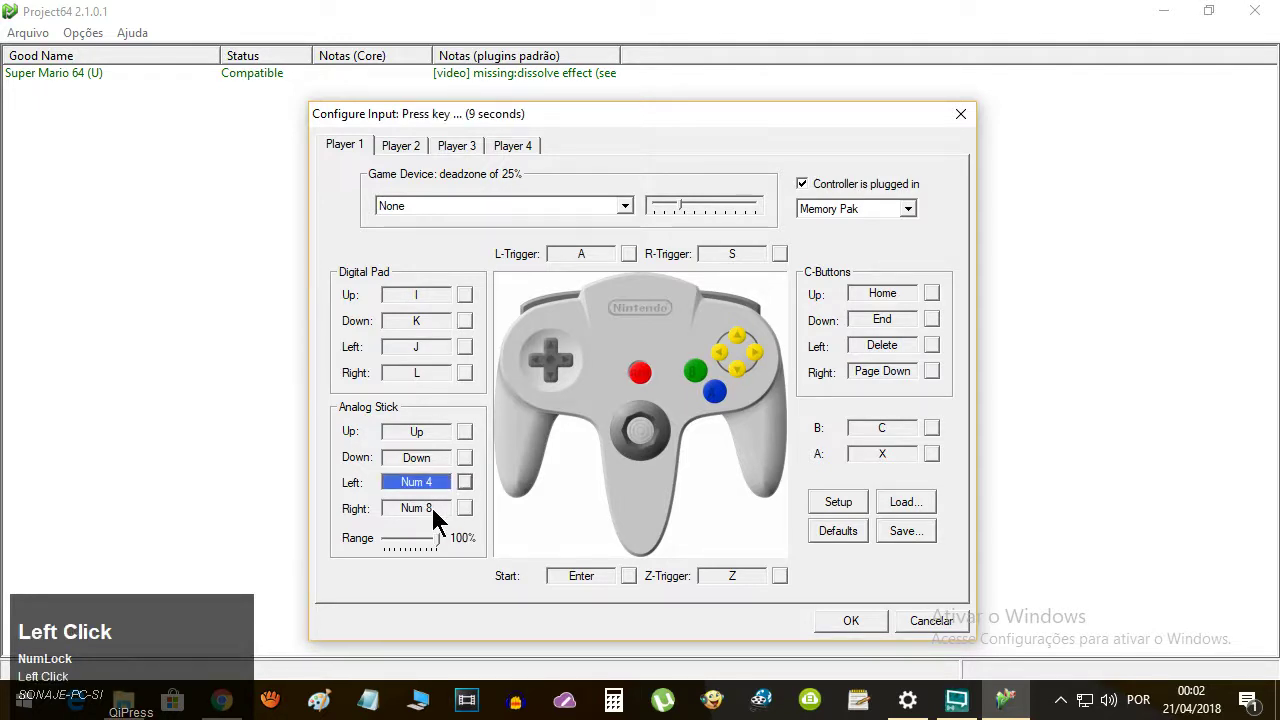
key("Left")
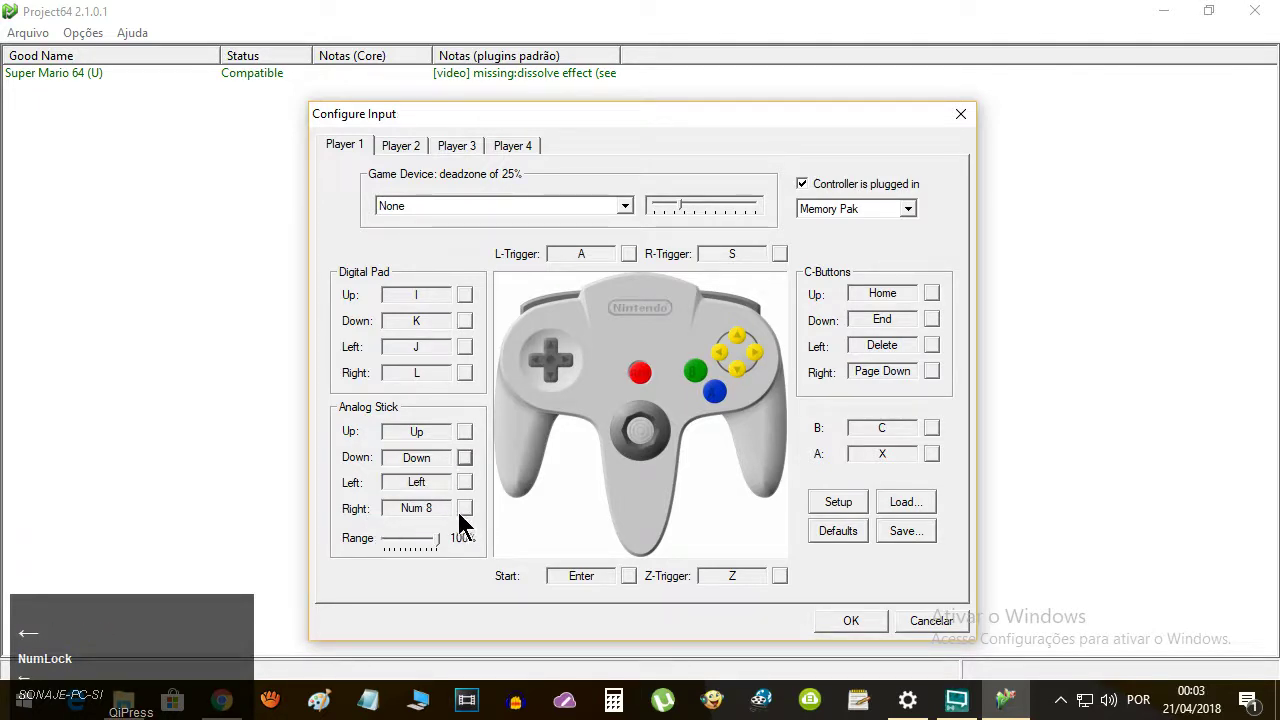
left_click(425, 513)
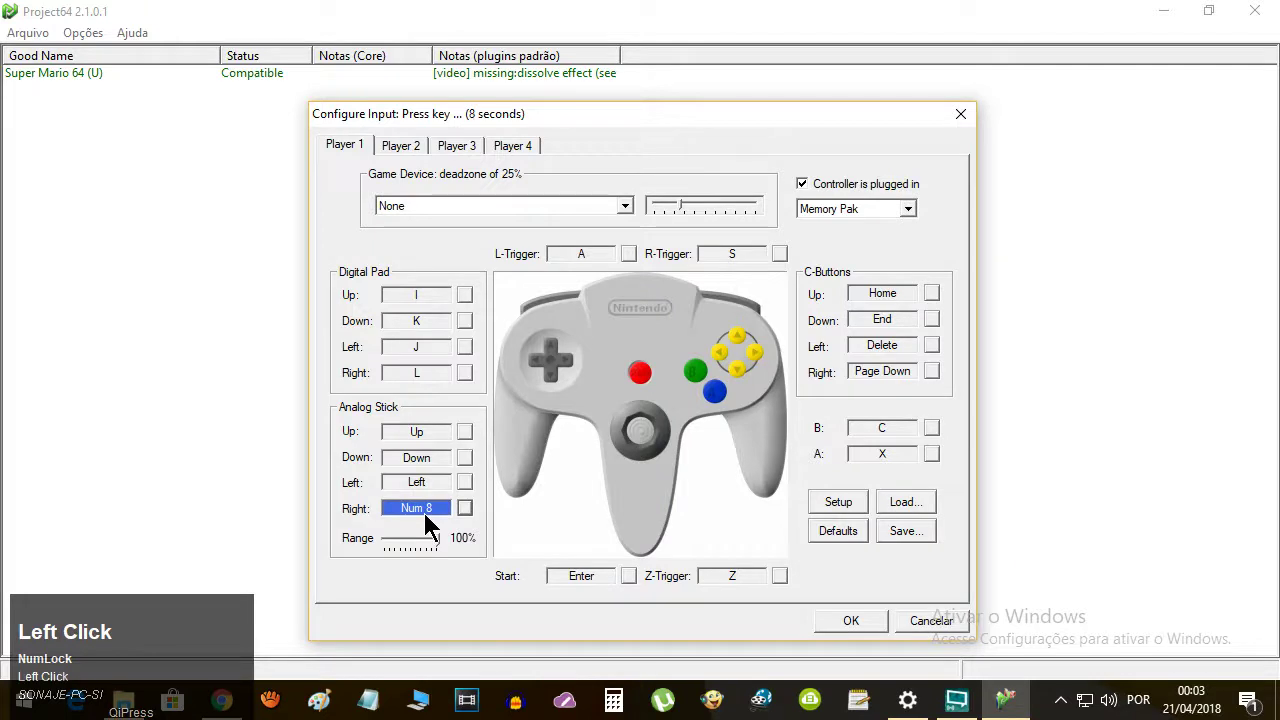
key("Right")
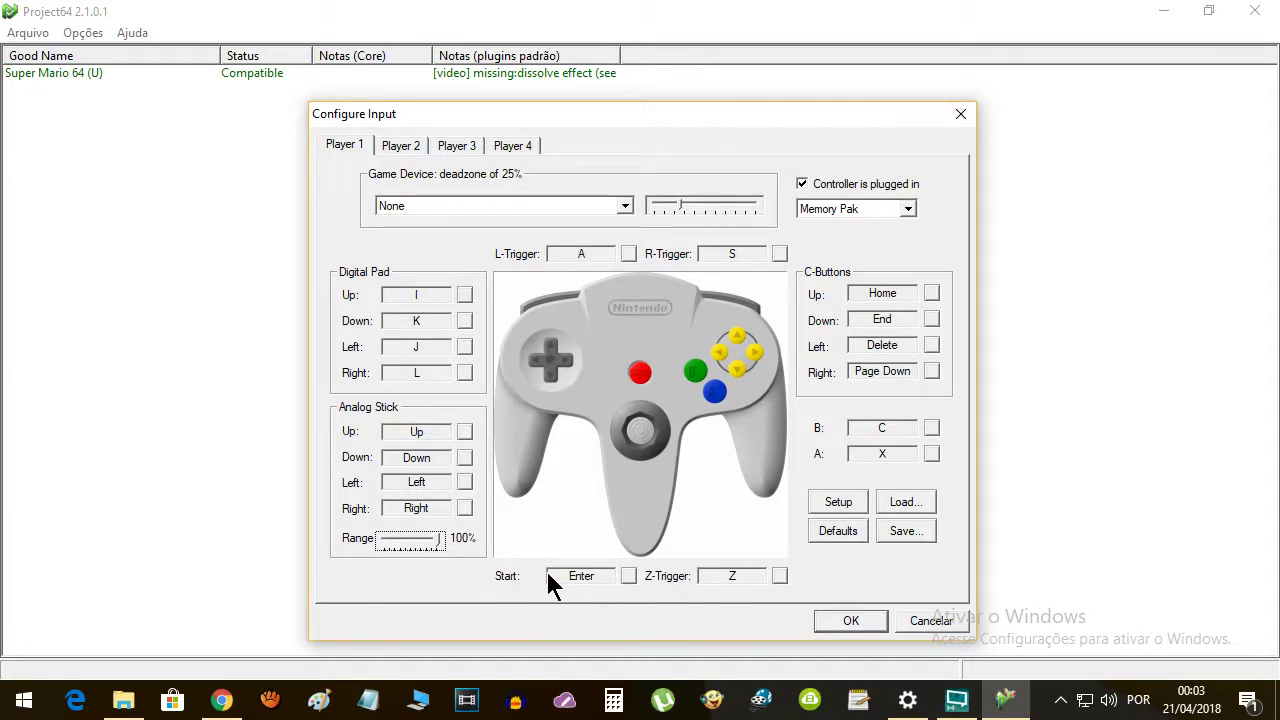
Assign the Enter key to Player 1's Start button
left_click(628, 575)
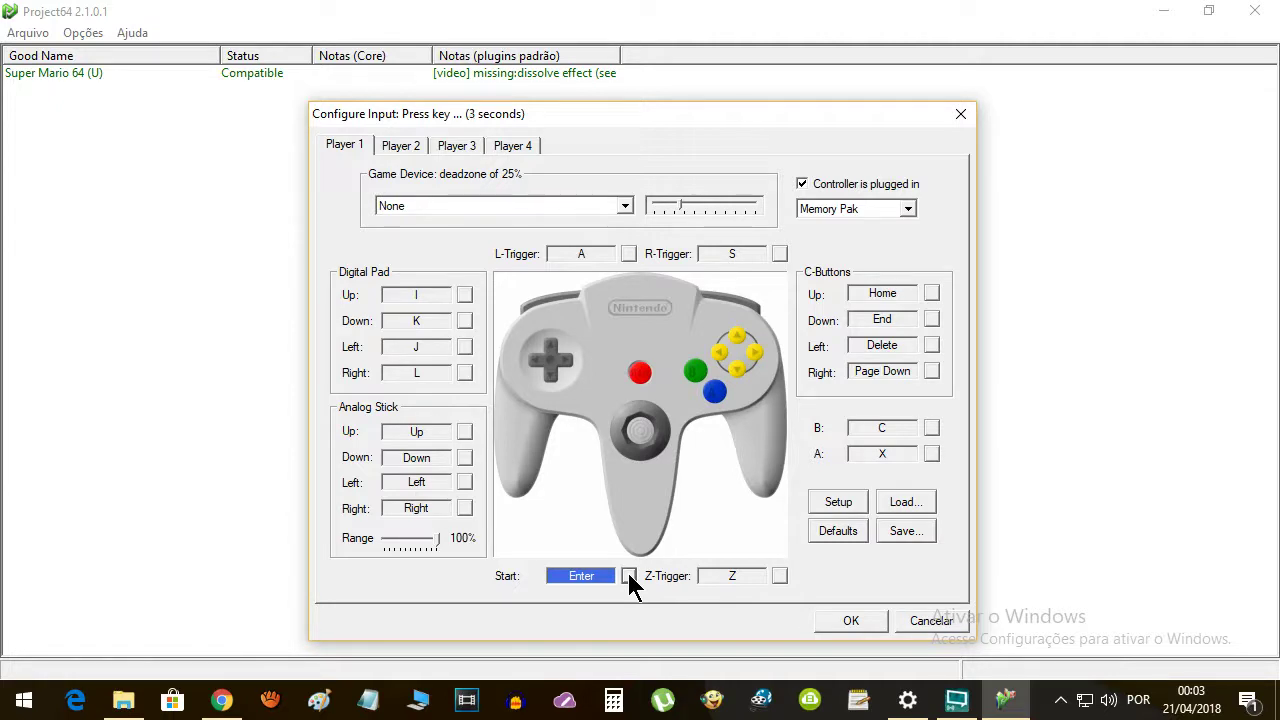
key("Return")
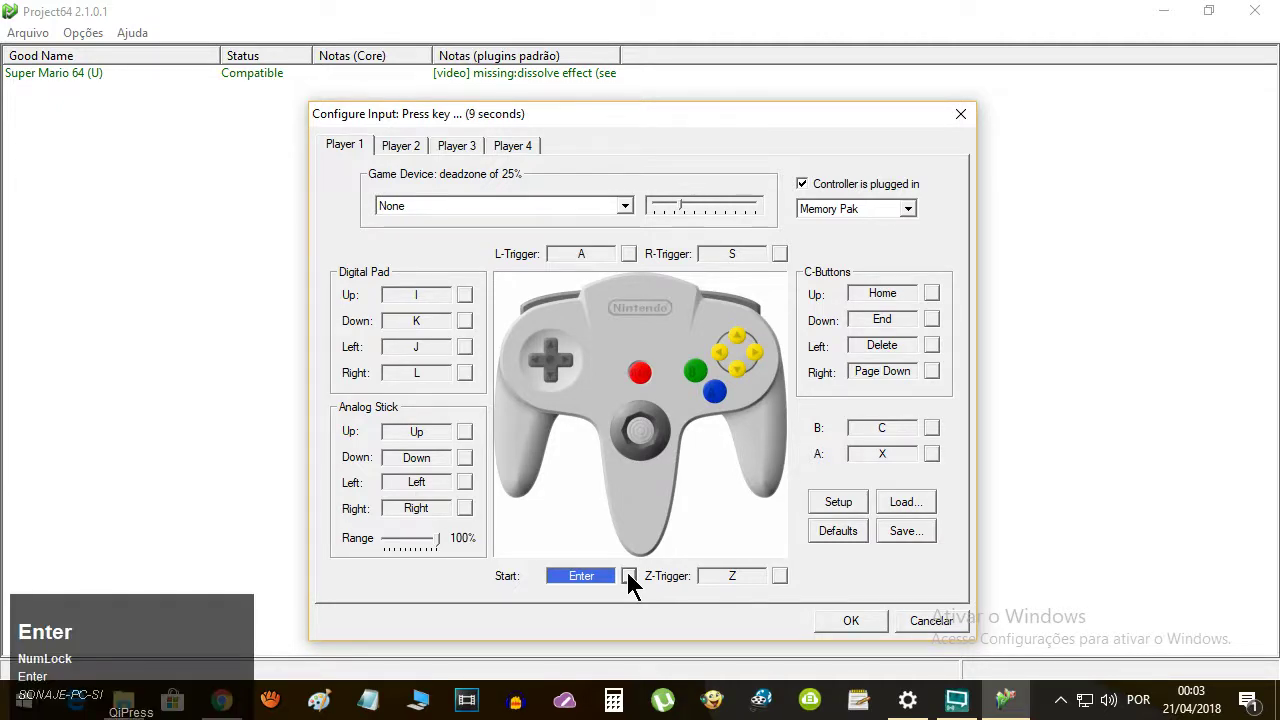
key("Num_Lock")
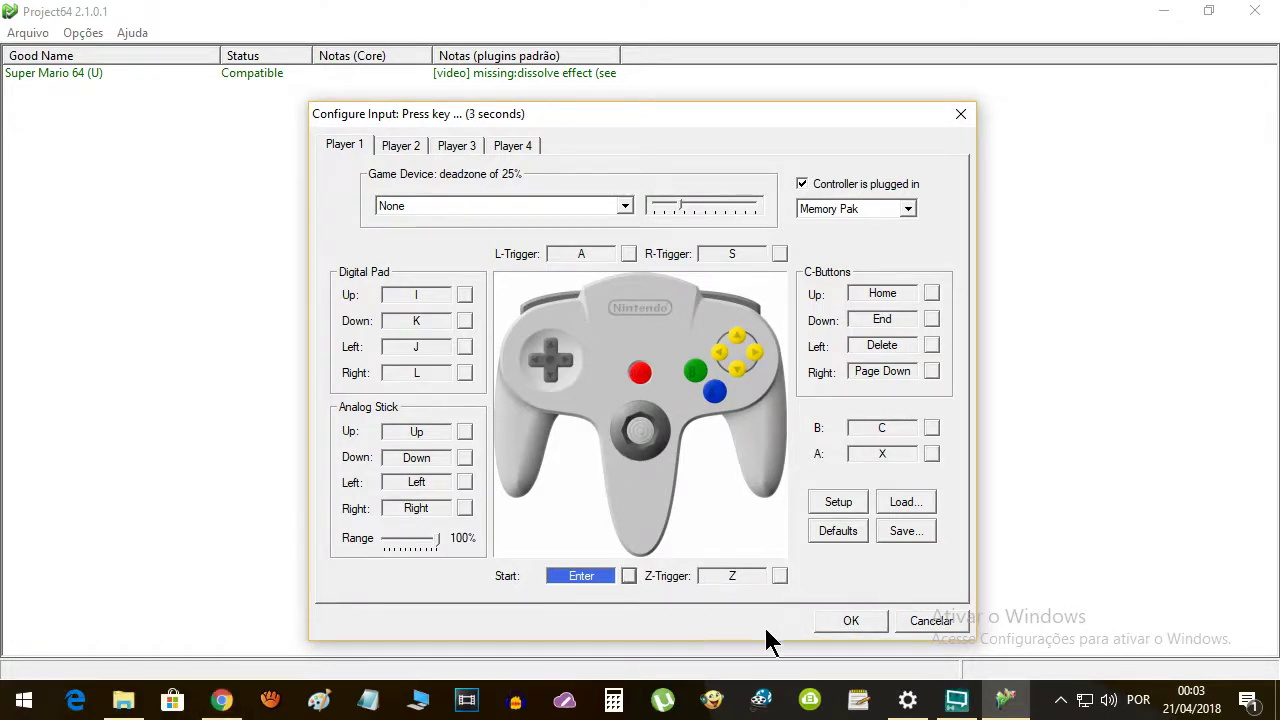
Assign the O key to Player 1's Z-Trigger
left_click(782, 574)
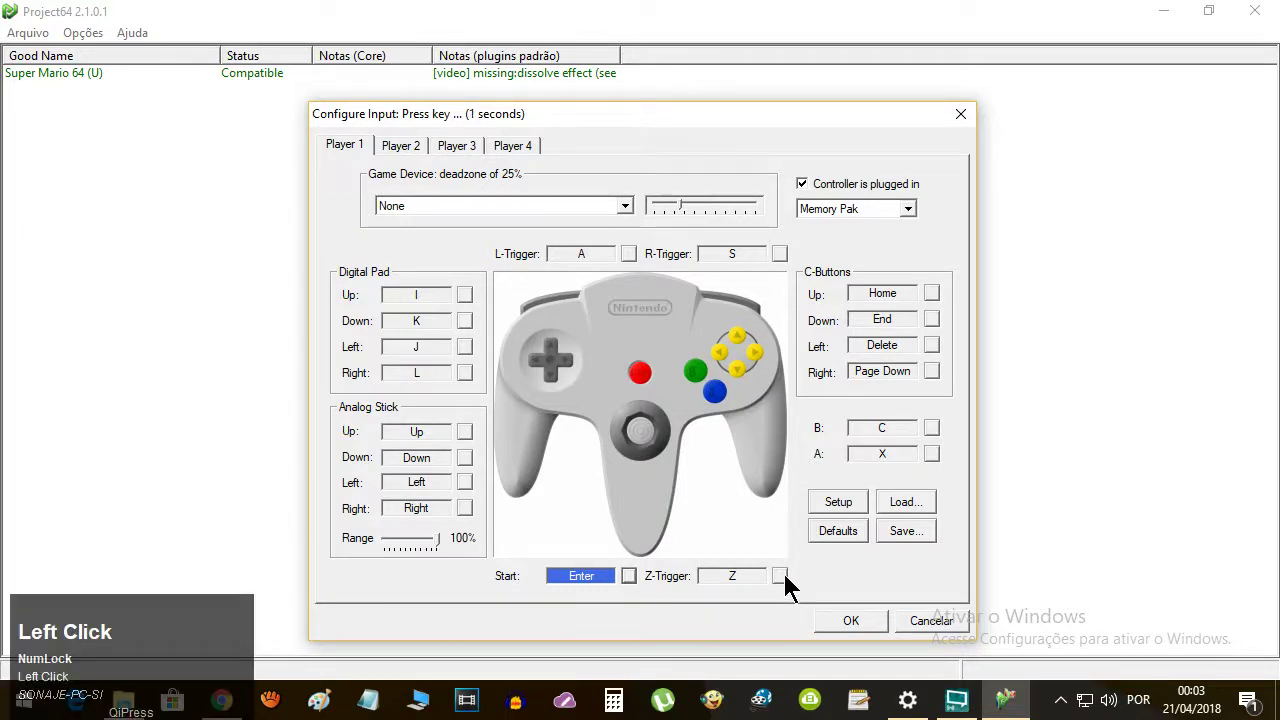
left_click(778, 575)
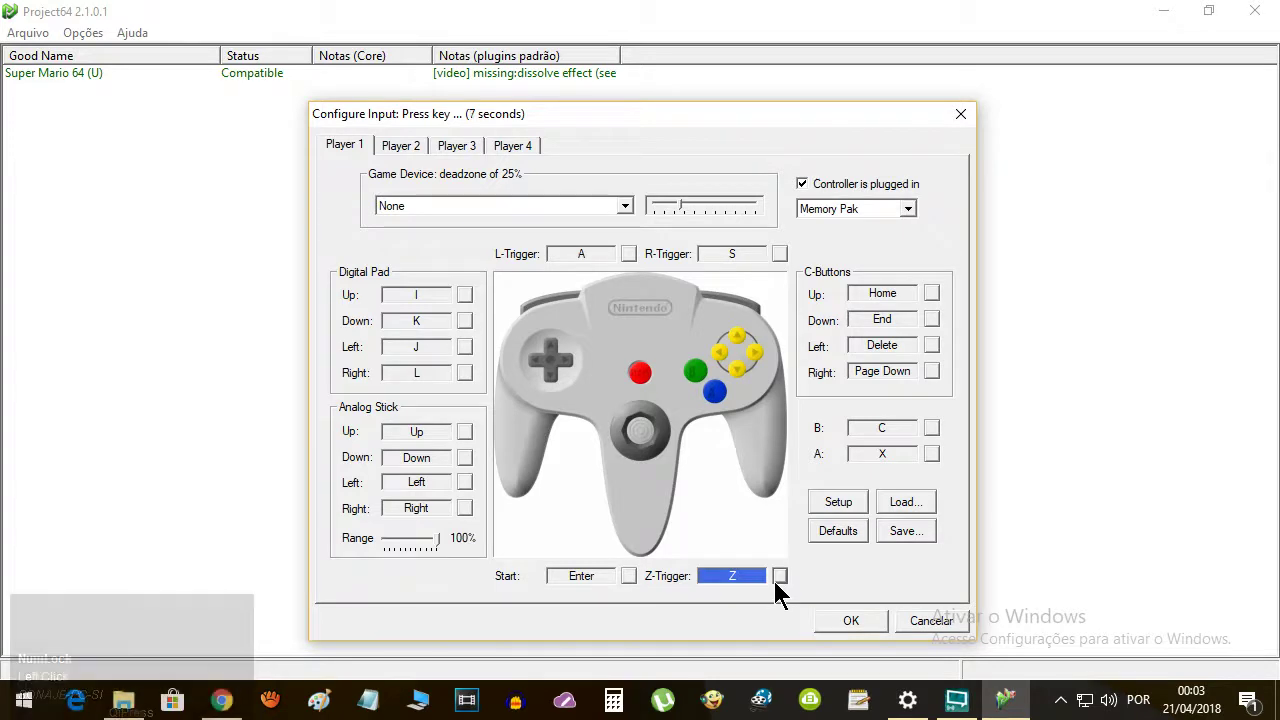
key("o")
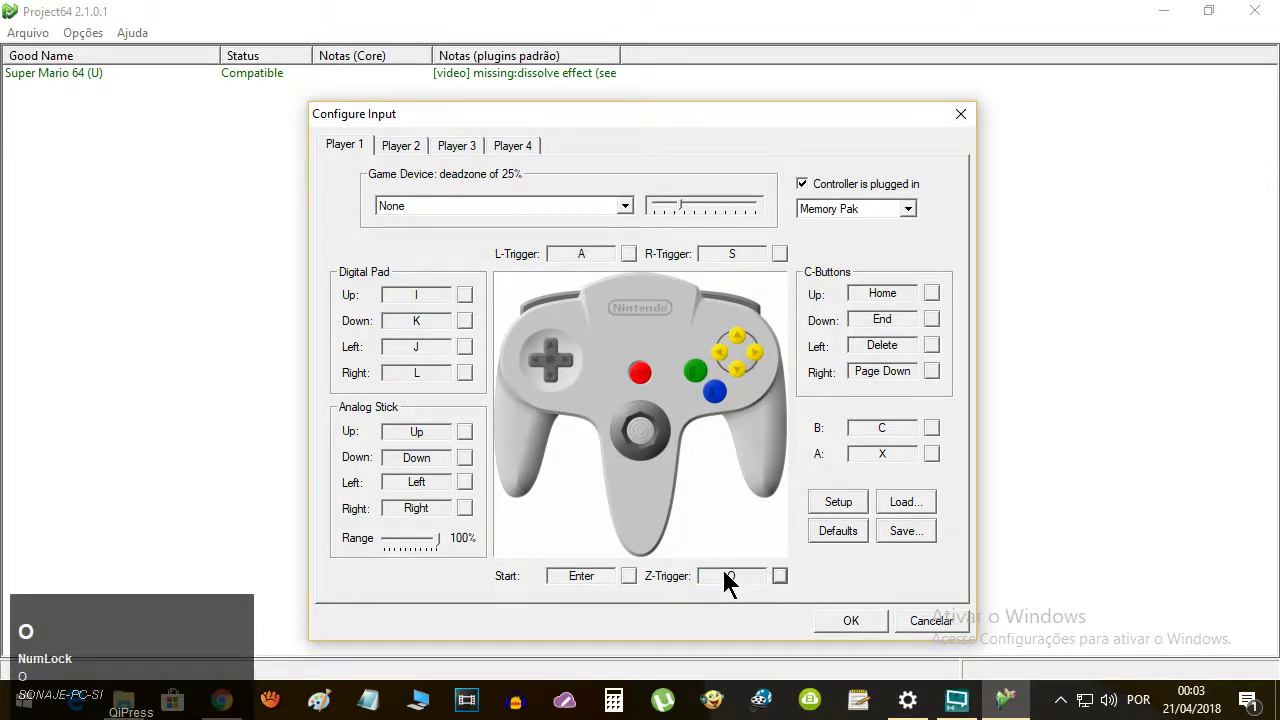
Assign the Z key to Player 1's Z-Trigger
left_click(779, 576)
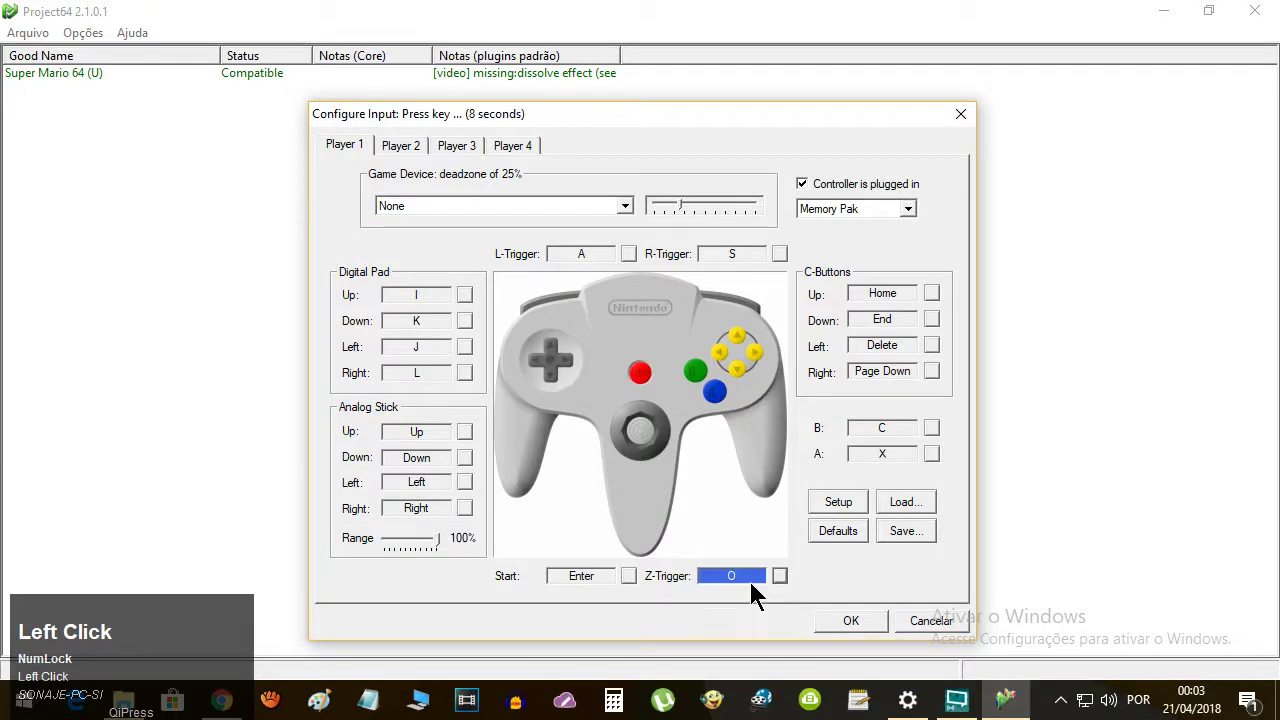
key("z")
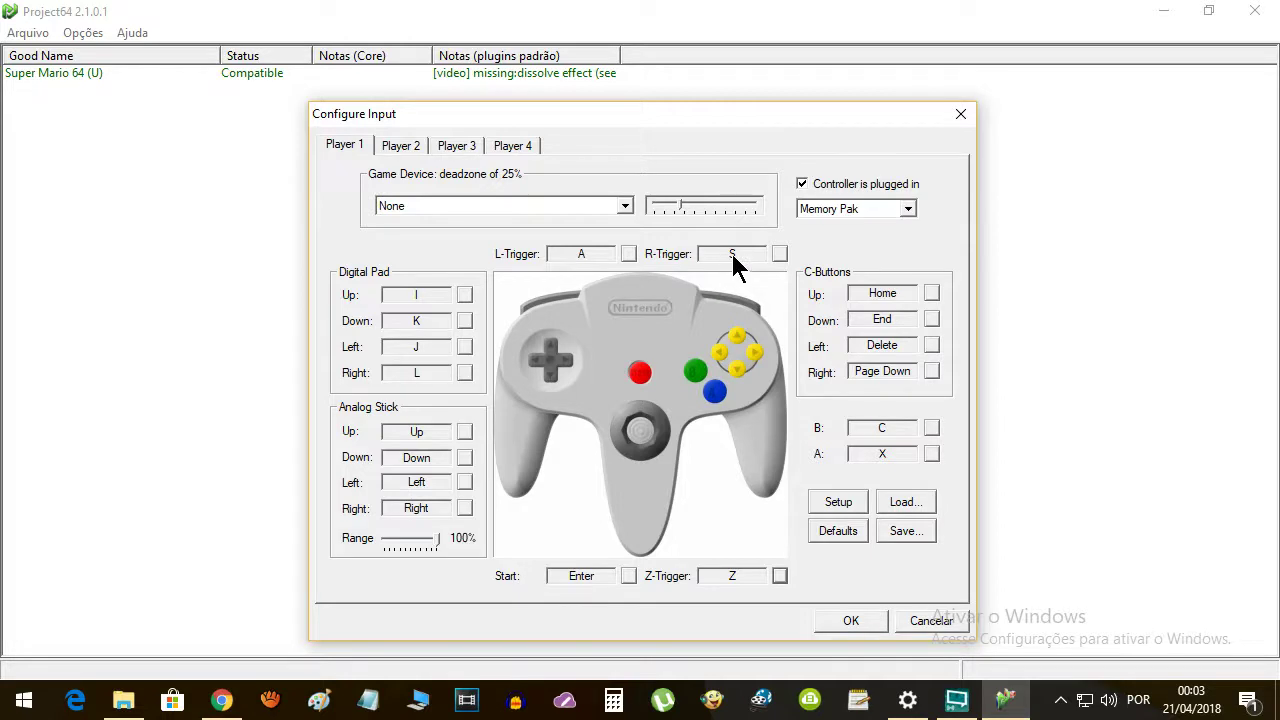
left_click(626, 254)
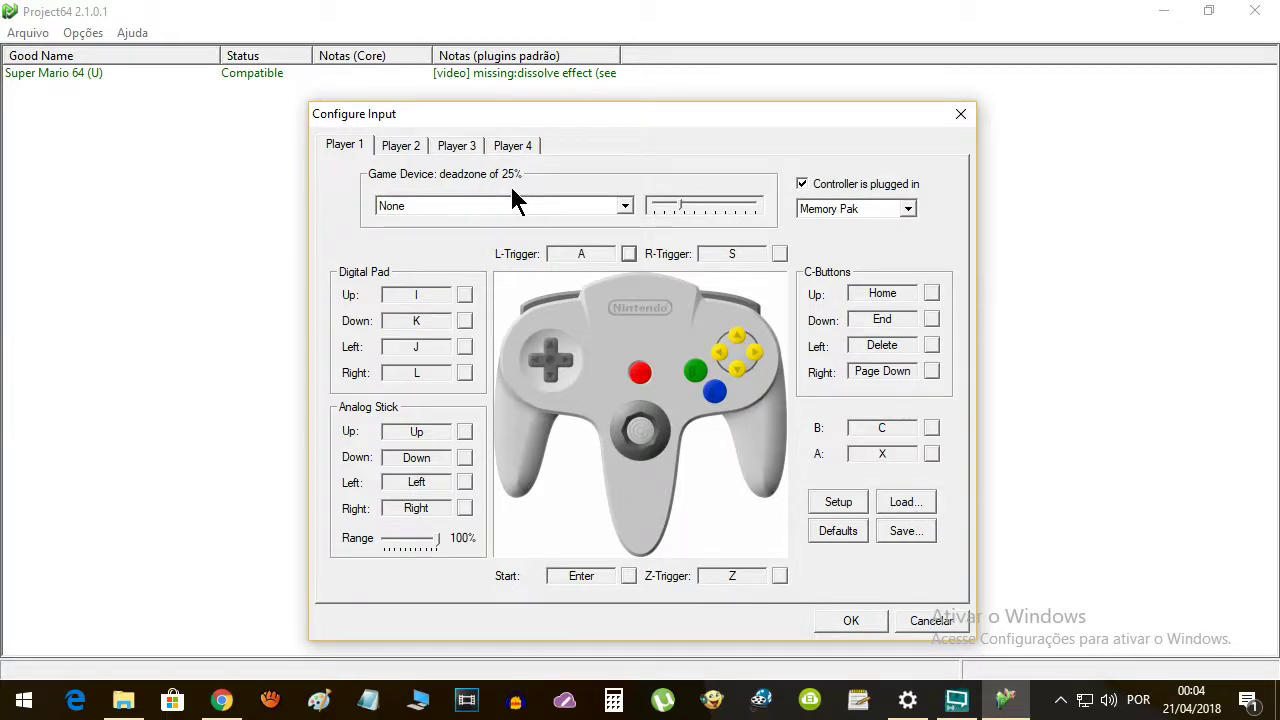
Check the Player 2 controls, return to Player 1 and accept the controller configuration
left_click(403, 150)
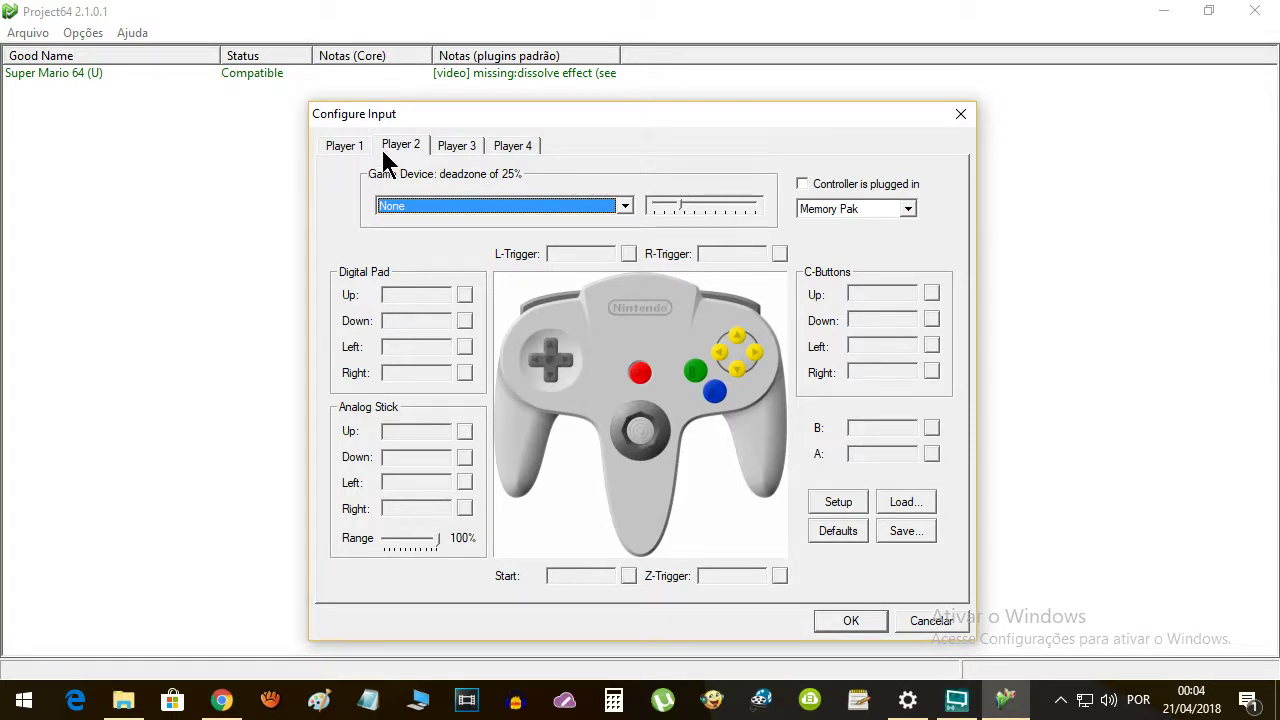
left_click(345, 146)
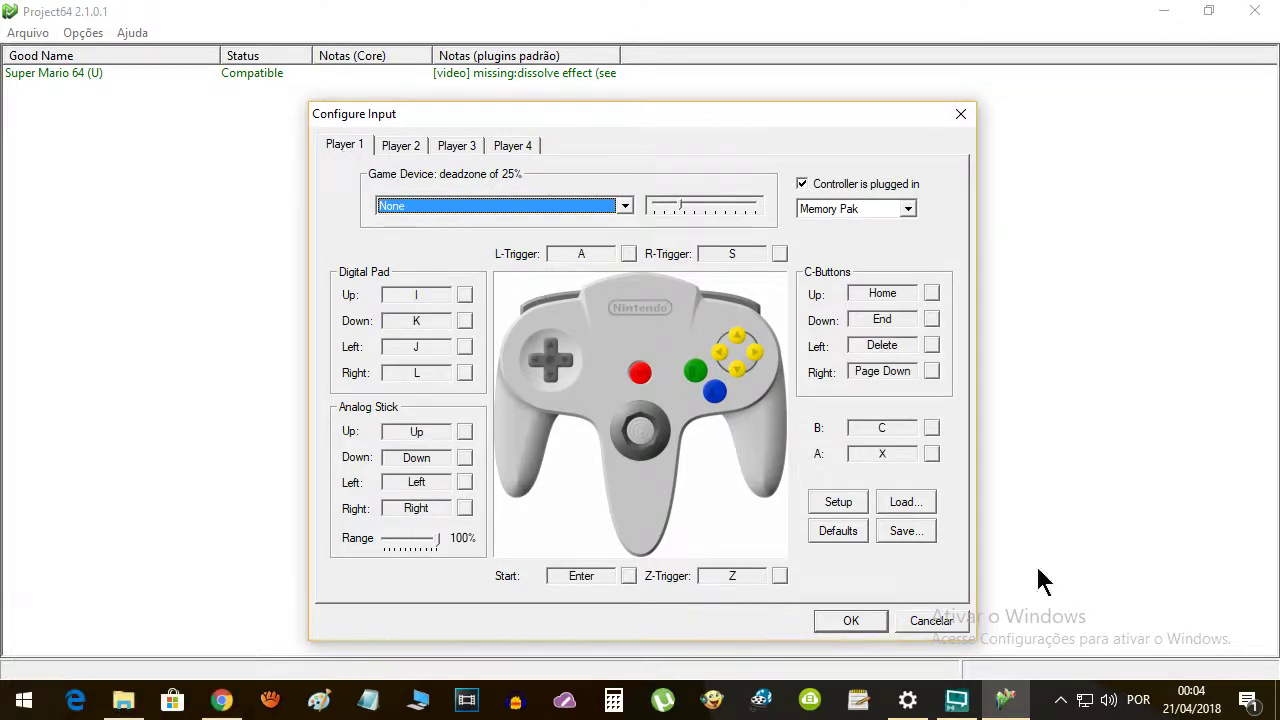
left_click(851, 621)
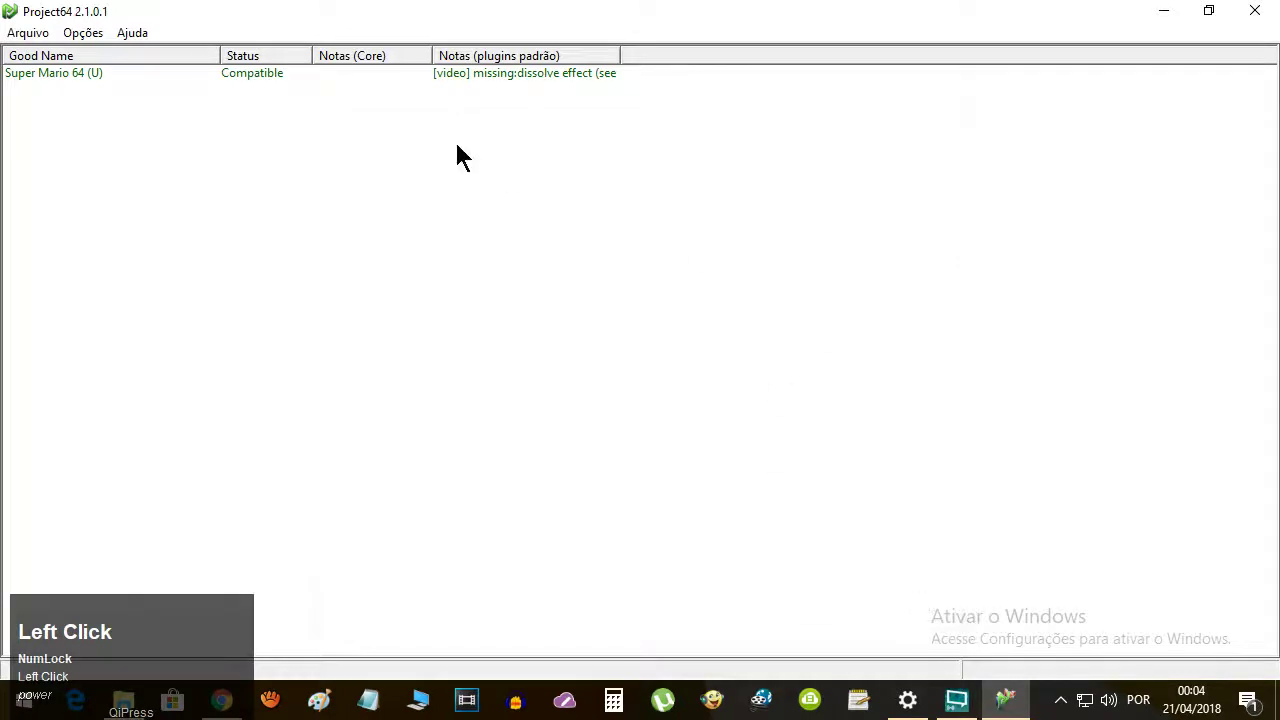
Open the ROM "Disney's Tarzan (U) [!].z64" from the N64 Roms folder and advance past its copyright screen
left_click(58, 76)
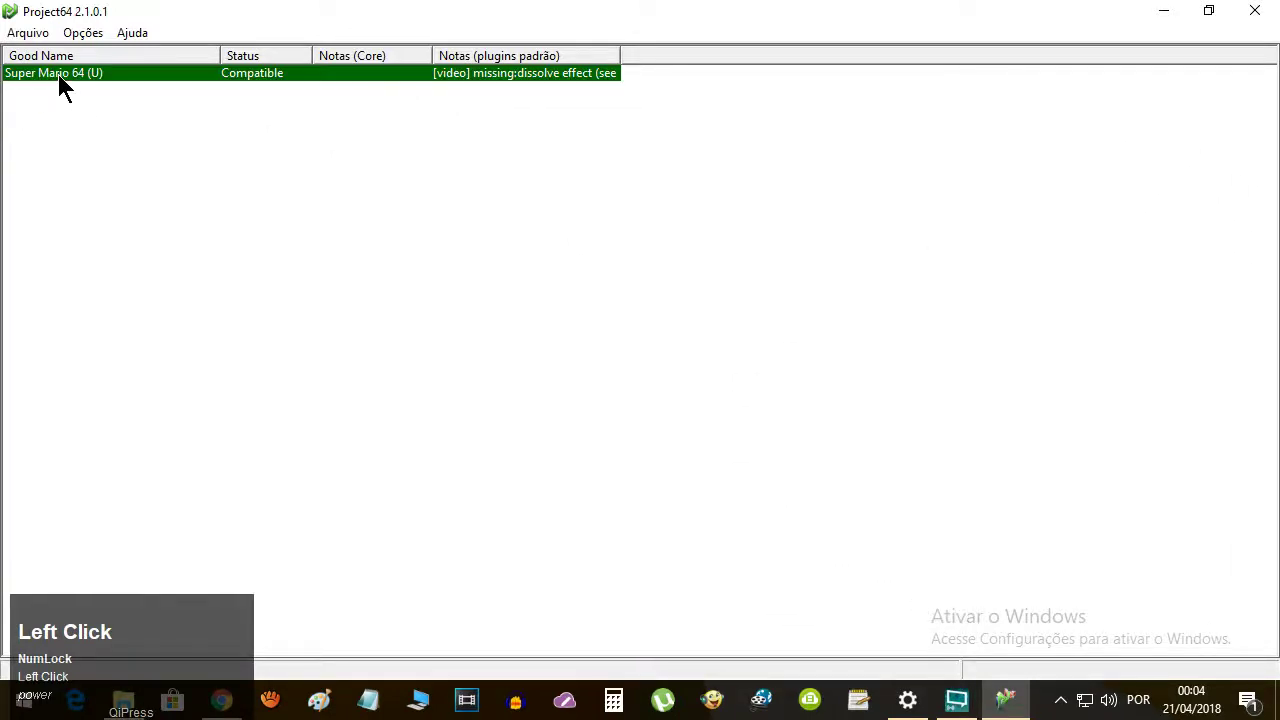
left_click(28, 33)
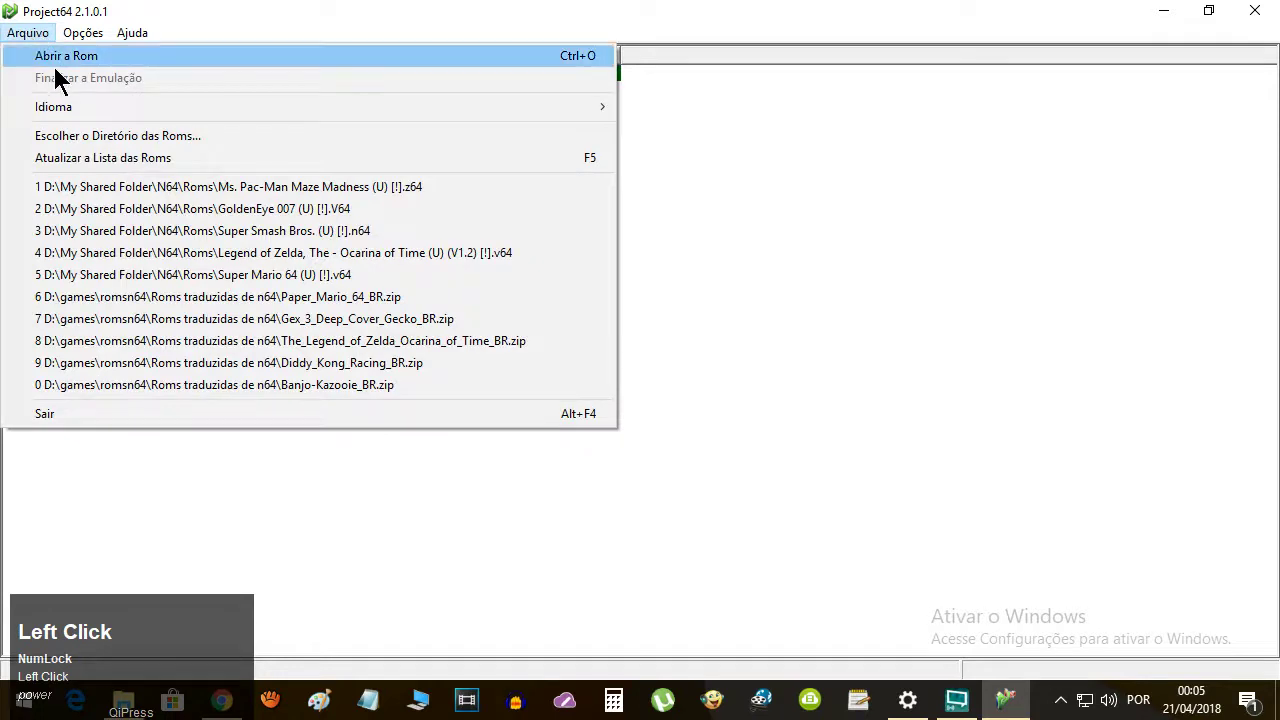
left_click(60, 58)
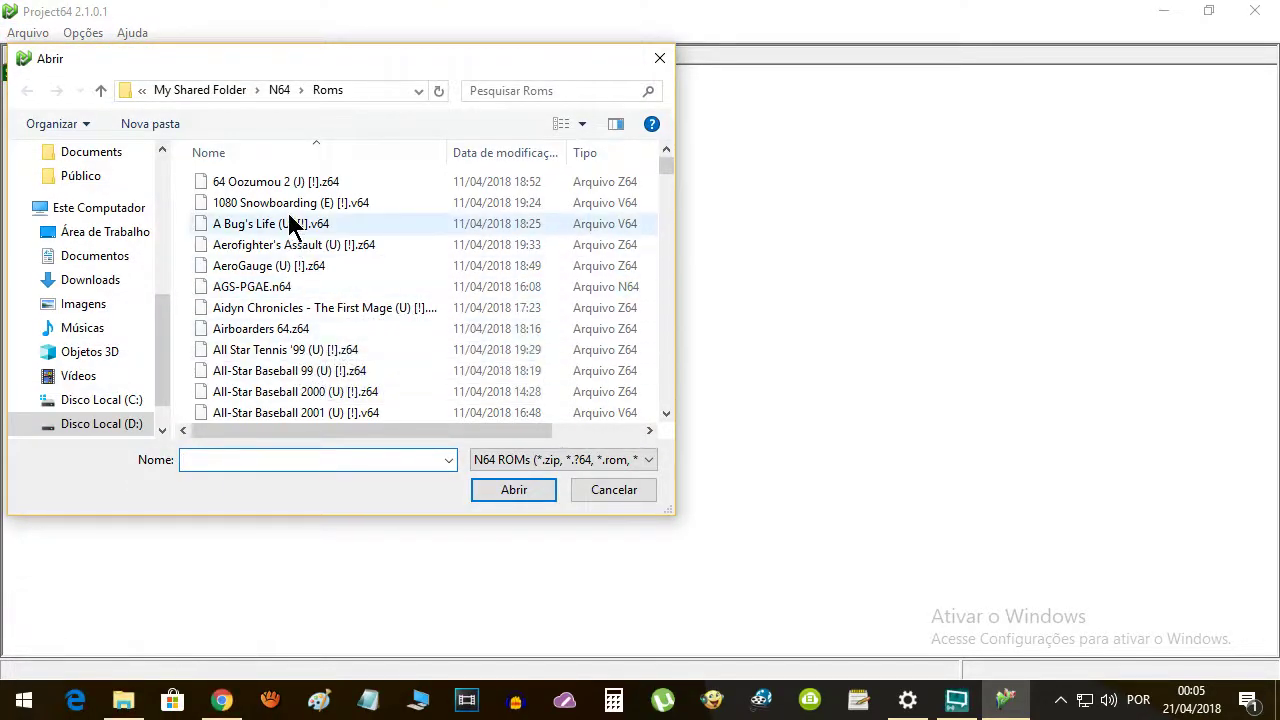
scroll(390, 358, "down", 4)
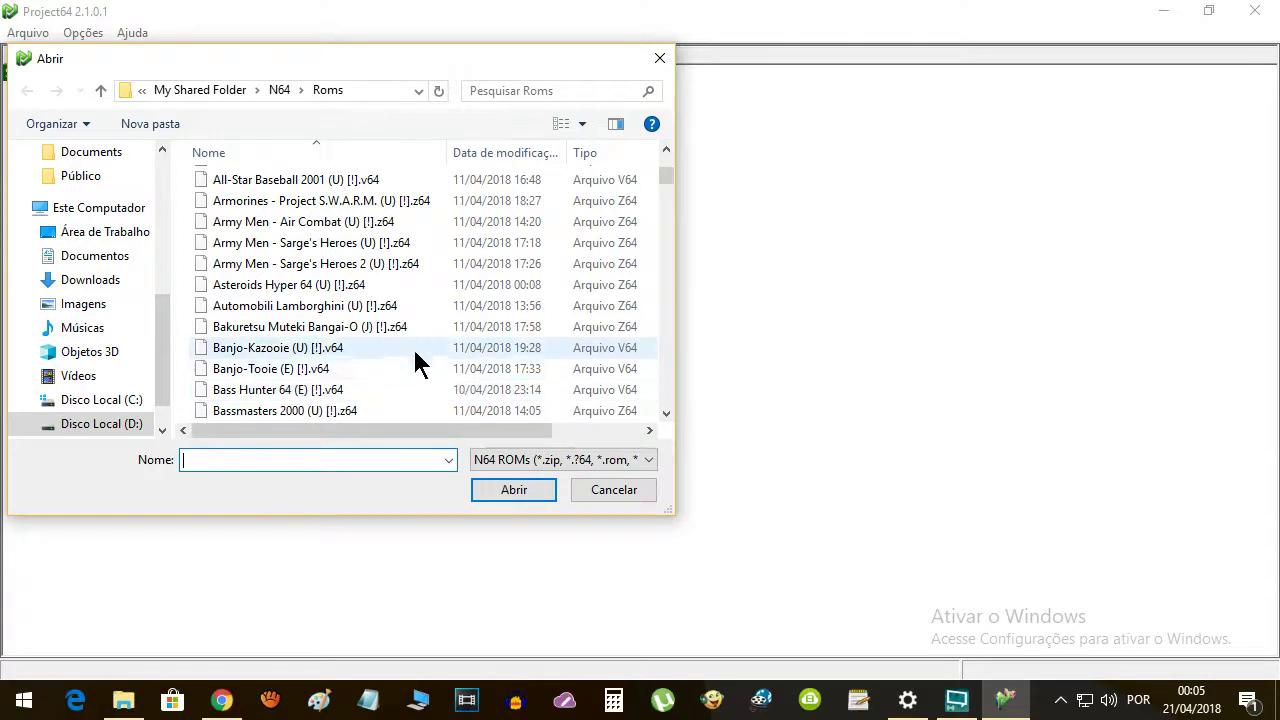
scroll(415, 357, "down", 2)
scroll(415, 357, "down", 4)
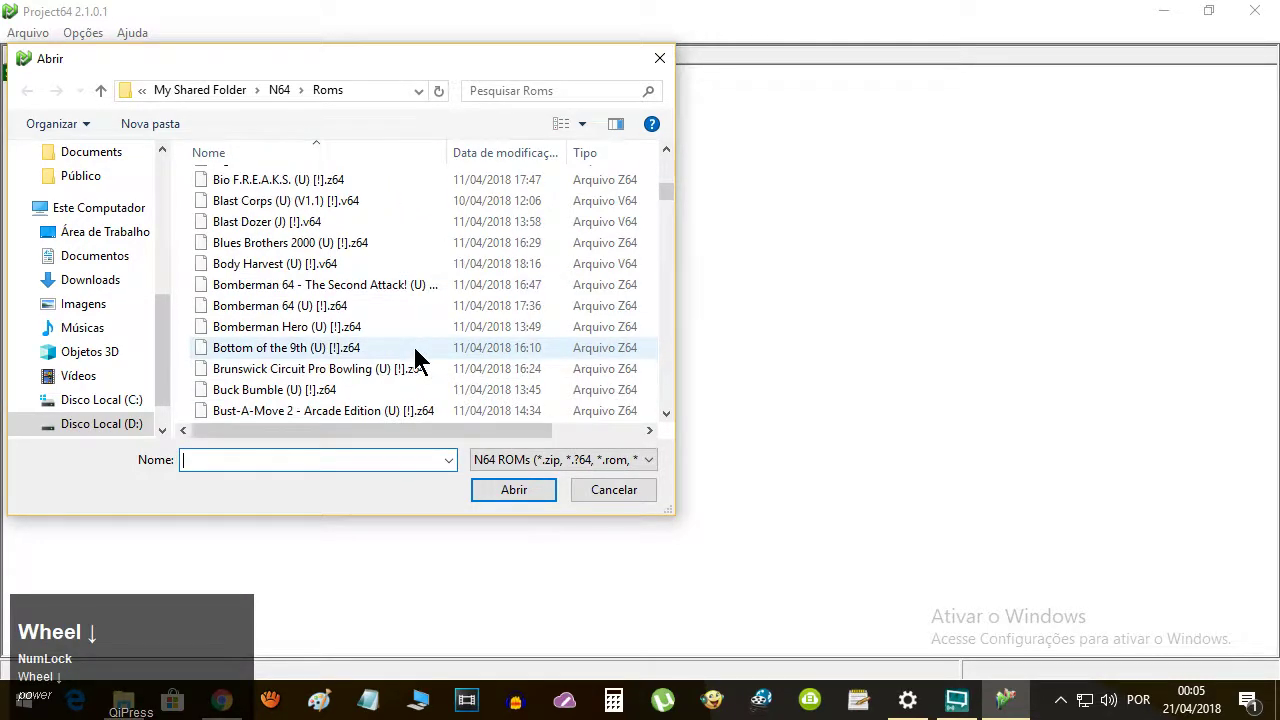
scroll(414, 347, "down", 3)
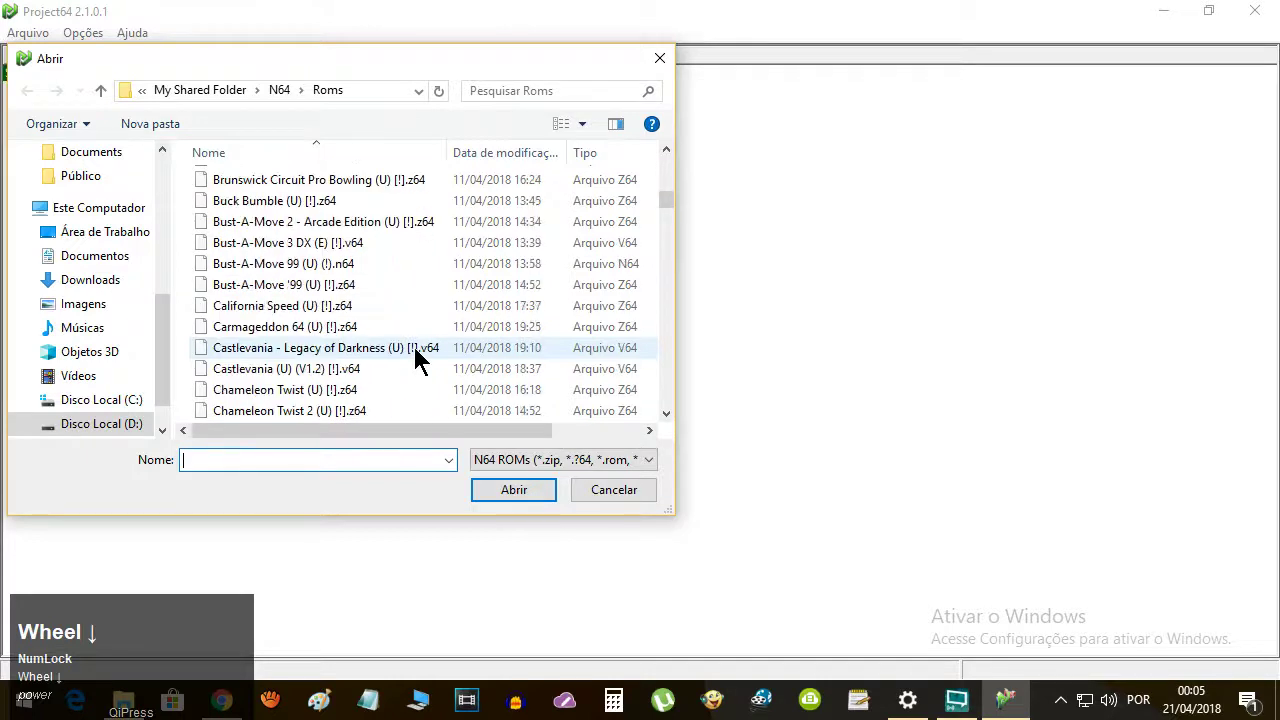
scroll(414, 347, "down", 3)
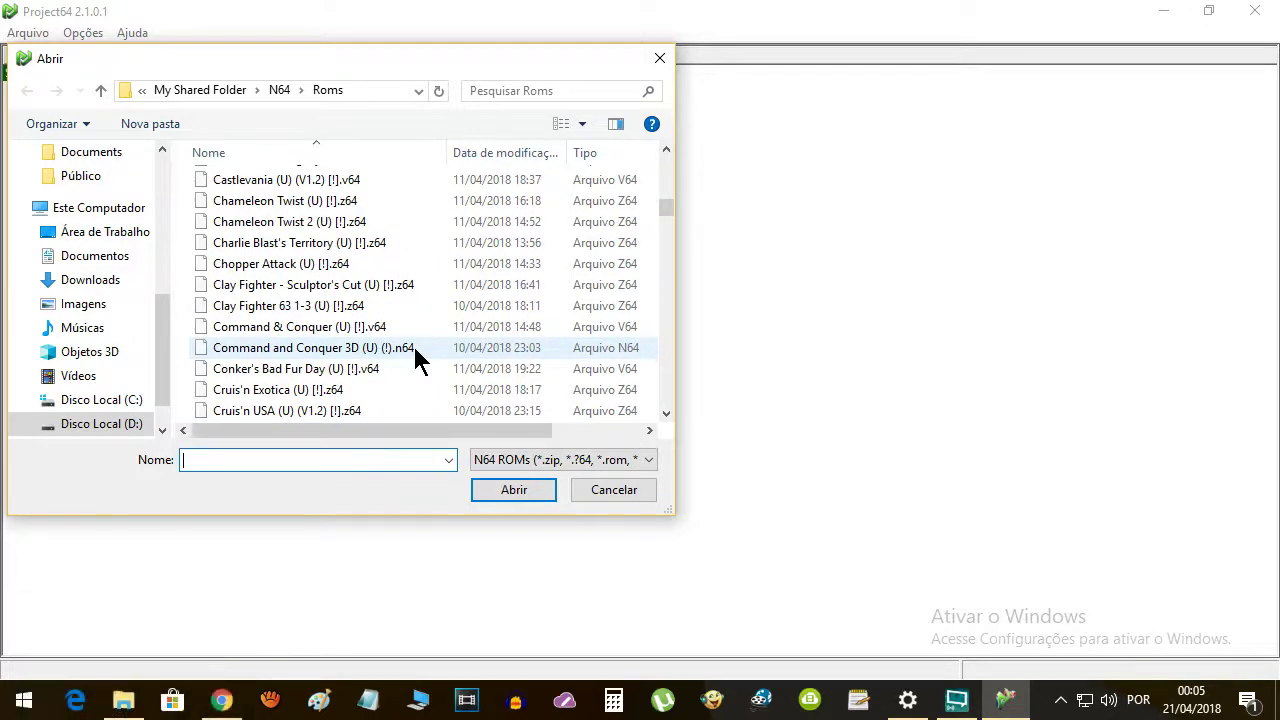
scroll(414, 347, "down", 2)
scroll(418, 360, "down", 2)
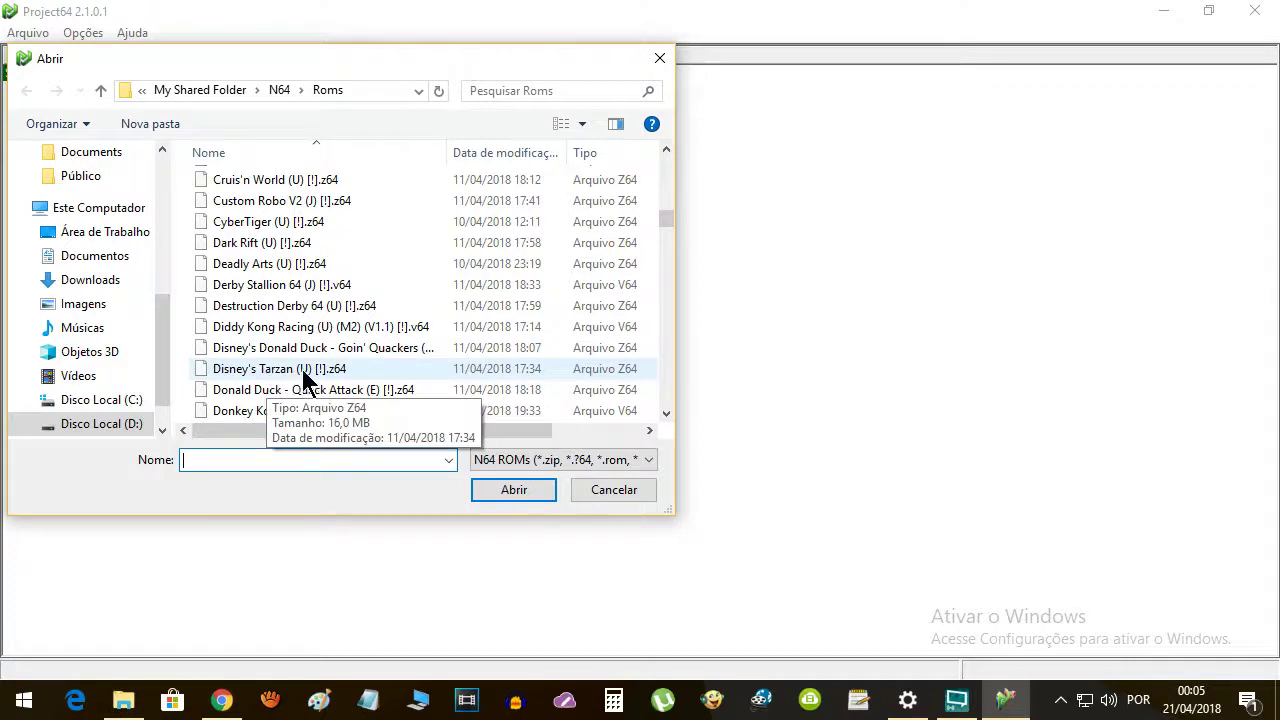
left_click(272, 370)
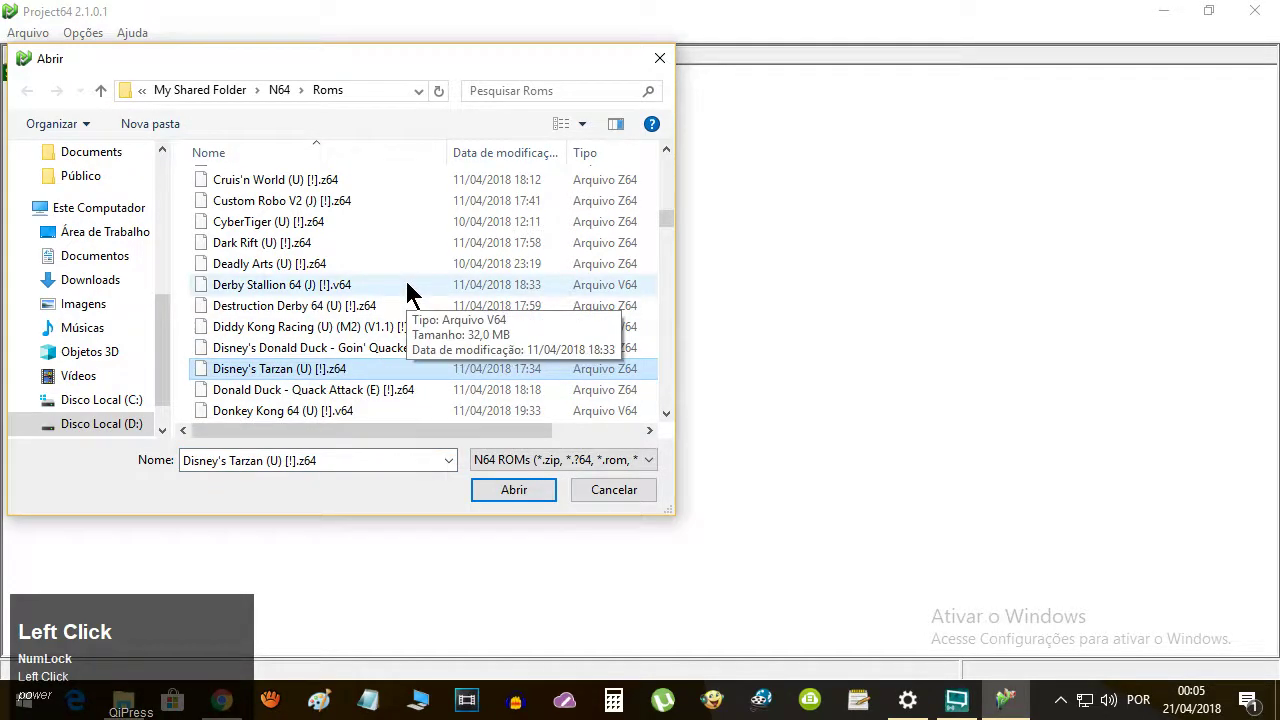
left_click(528, 492)
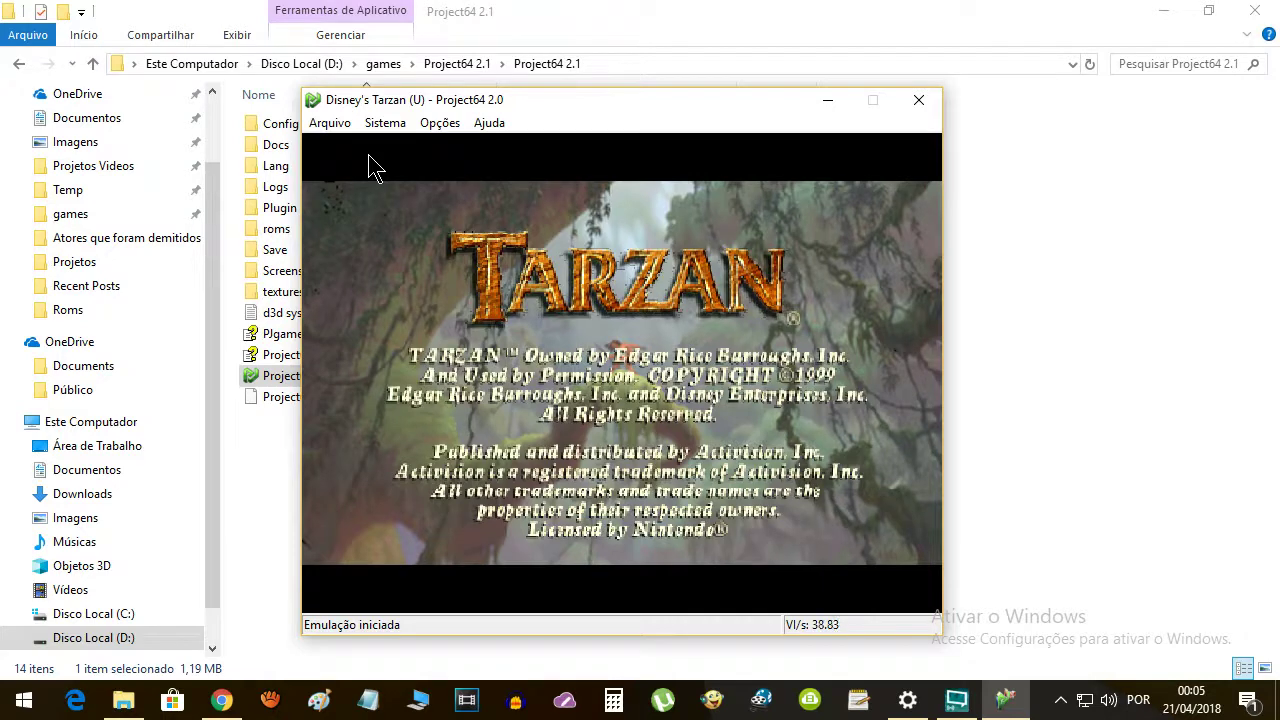
key("Return")
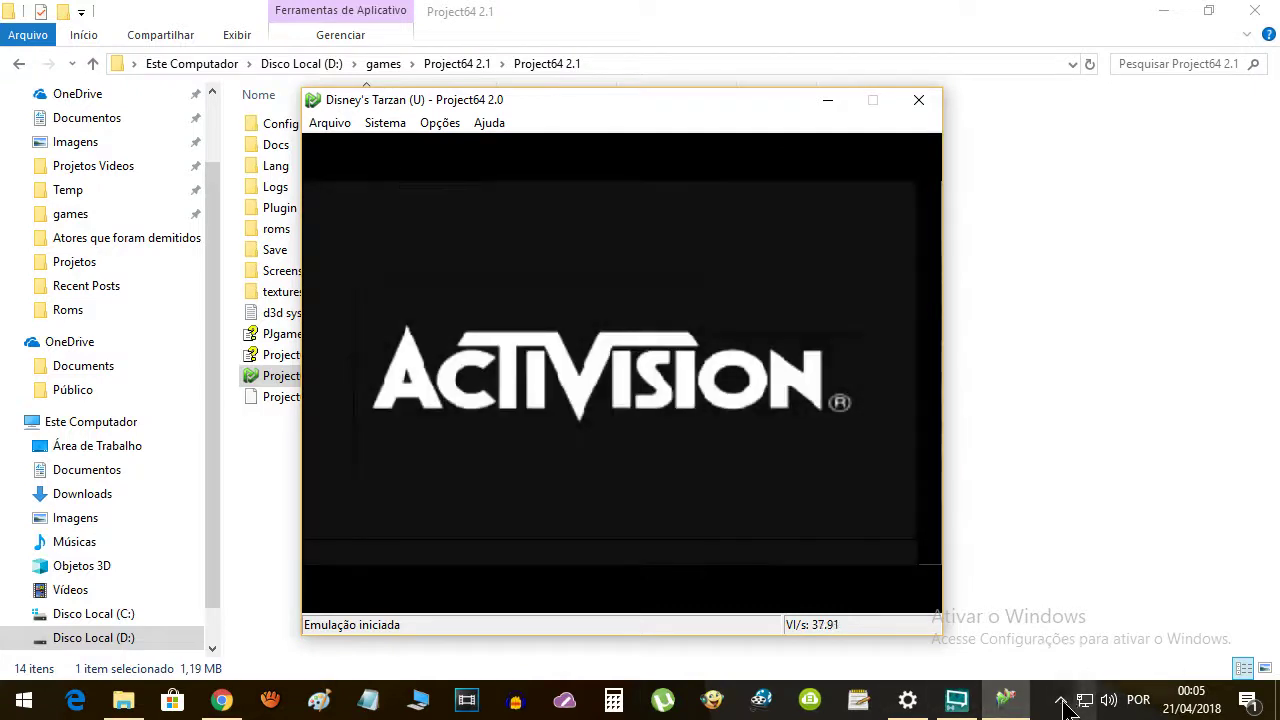
Lower the Disney's Tarzan volume to roughly a quarter in the Windows volume mixer and resume the game
right_click(1110, 702)
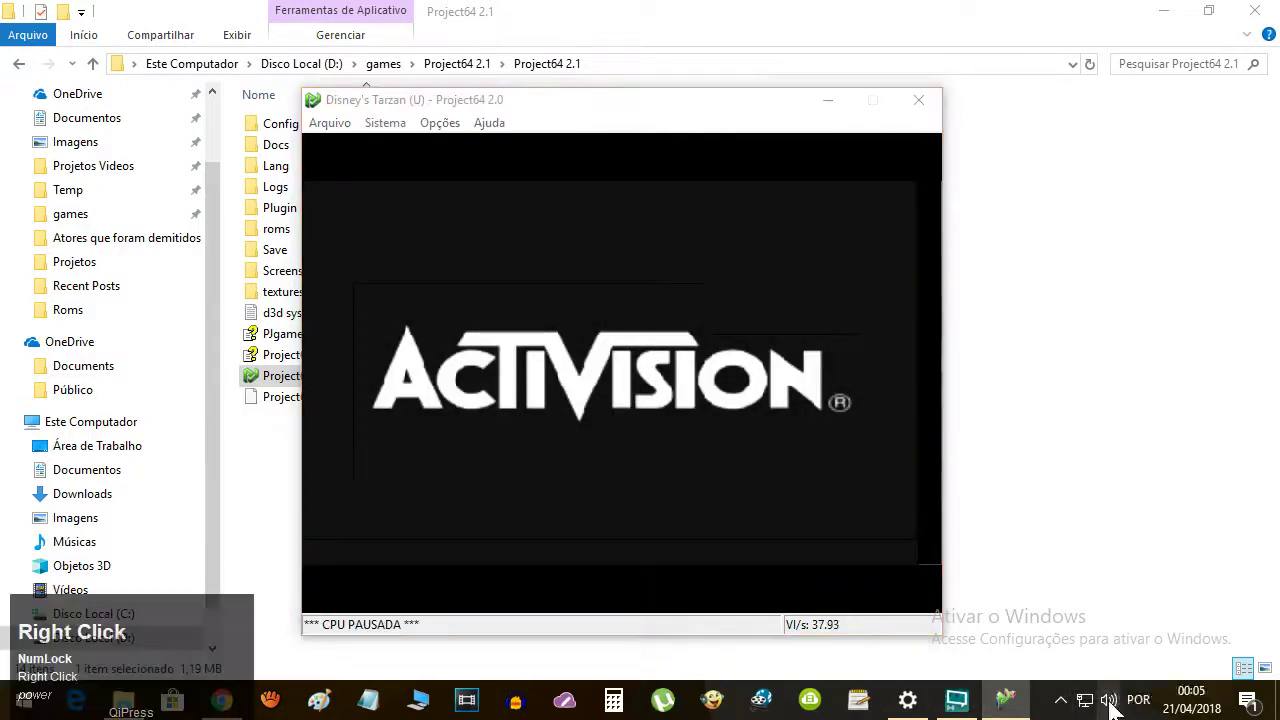
left_click(1150, 564)
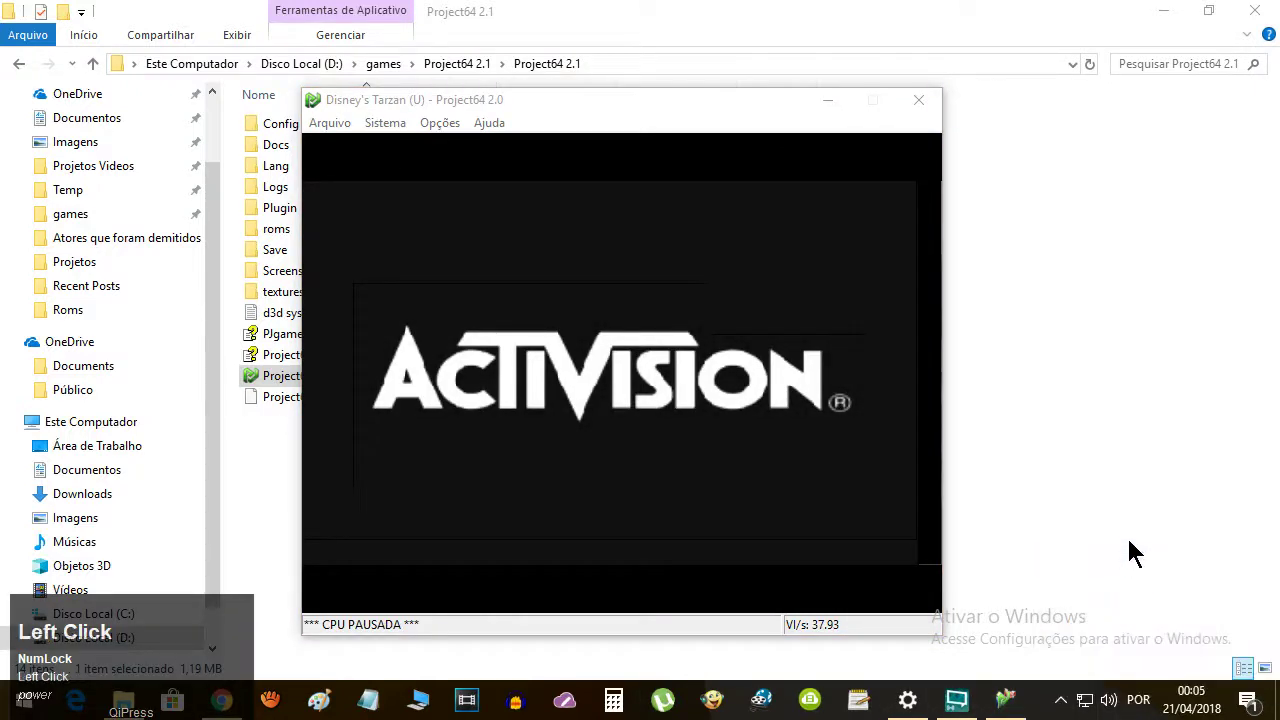
left_click_drag(1195, 480, 1198, 562)
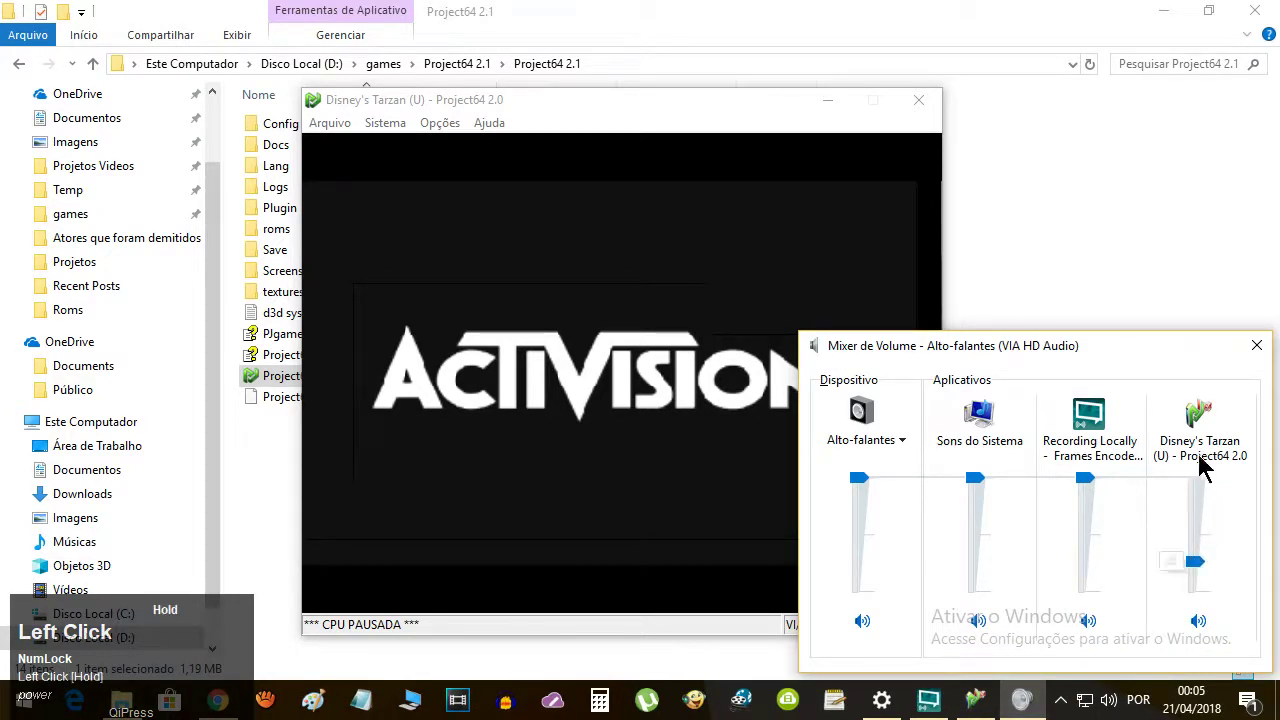
left_click(830, 272)
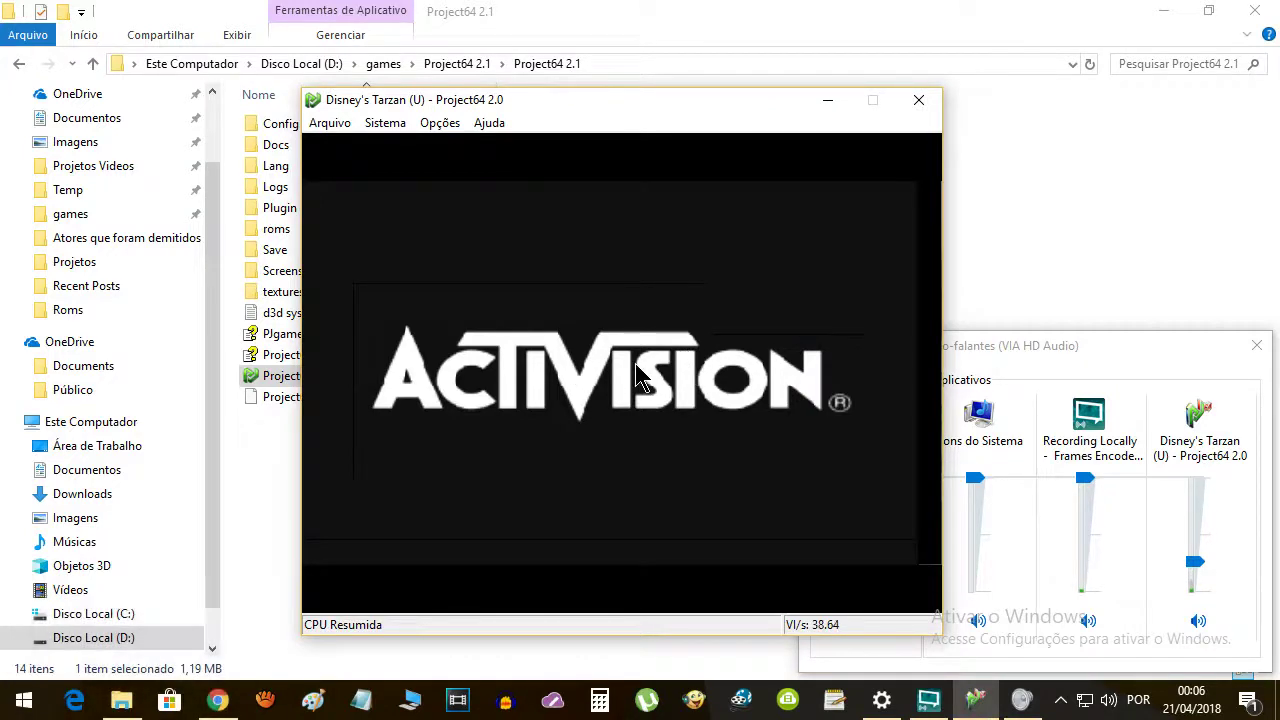
Go through the game's intro logos to the main menu, trying the mapped Start, A, B and trigger controls
key("Return")
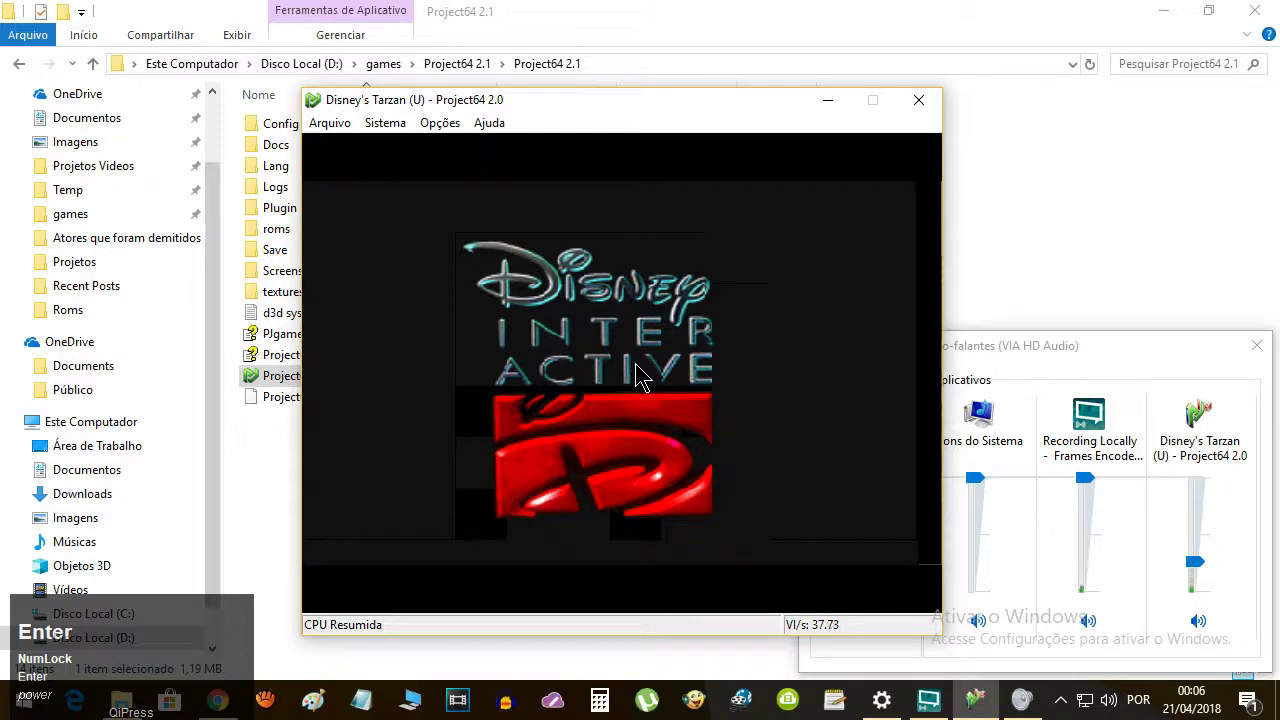
key("z")
key("x")
key("c")
key("x")
key("z")
key("c")
key("a")
key("s")
key("d")
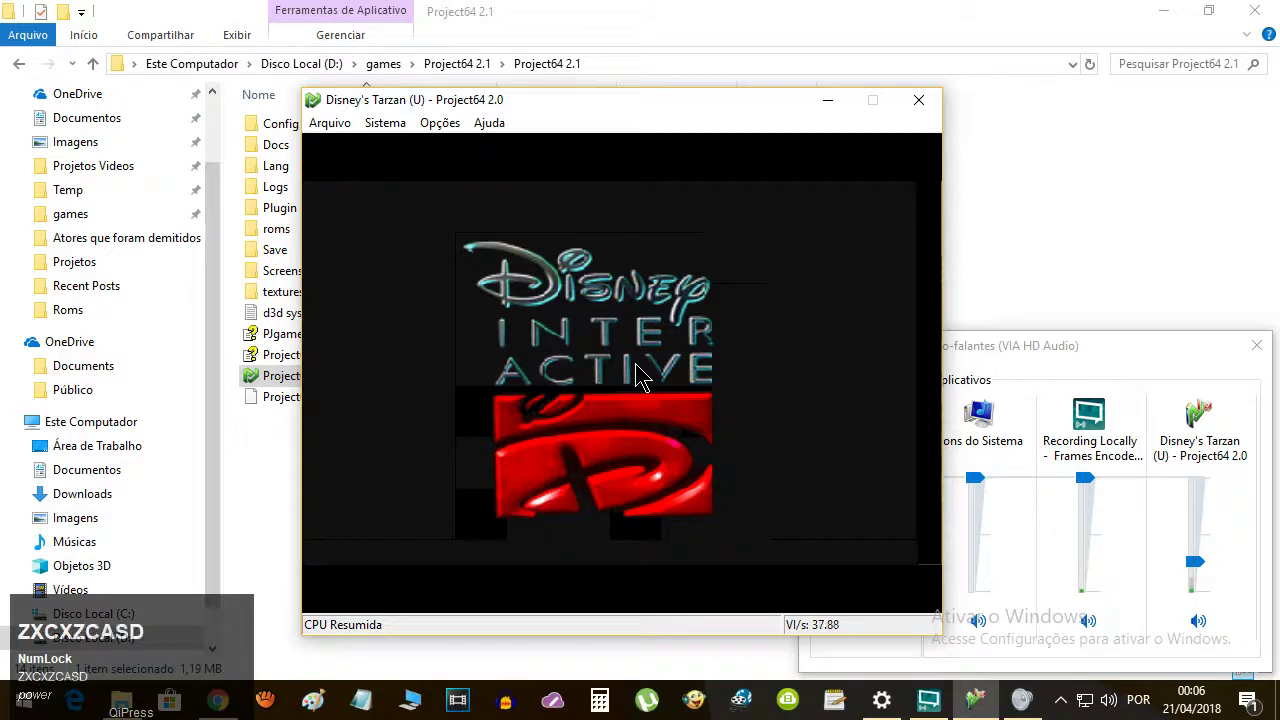
key("a")
key("s")
key("Return")
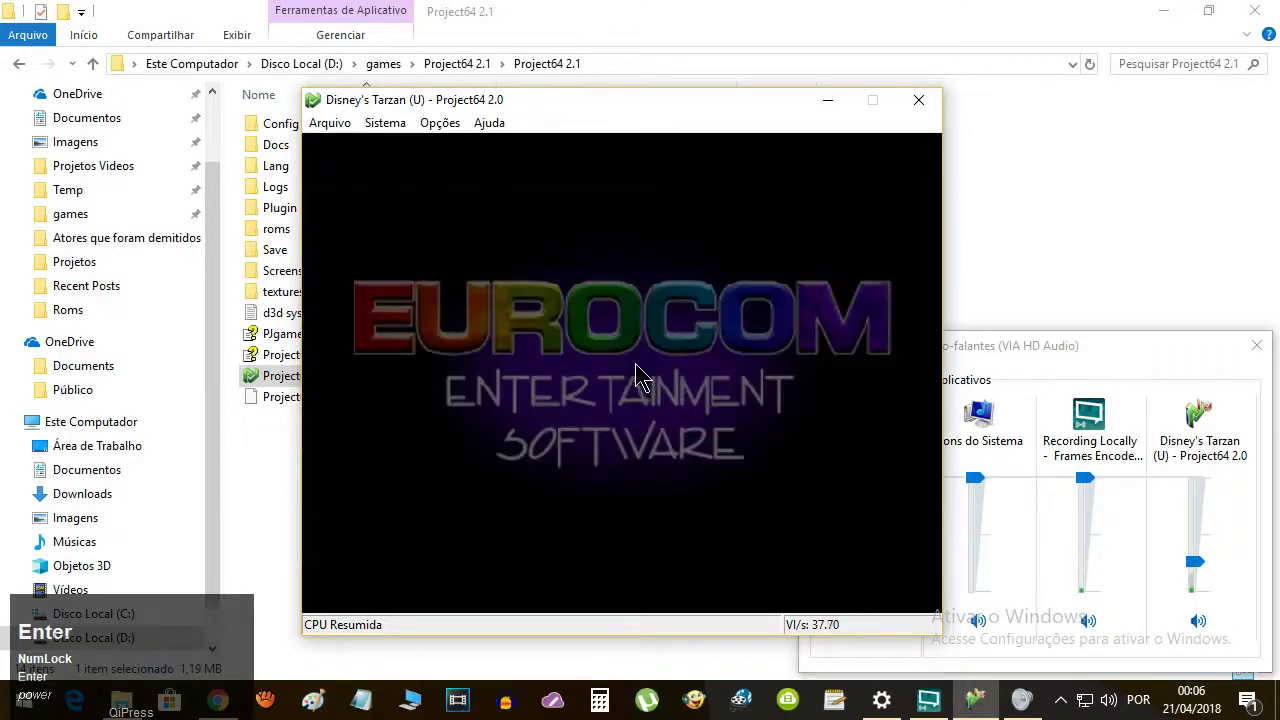
key("z")
key("x")
key("c")
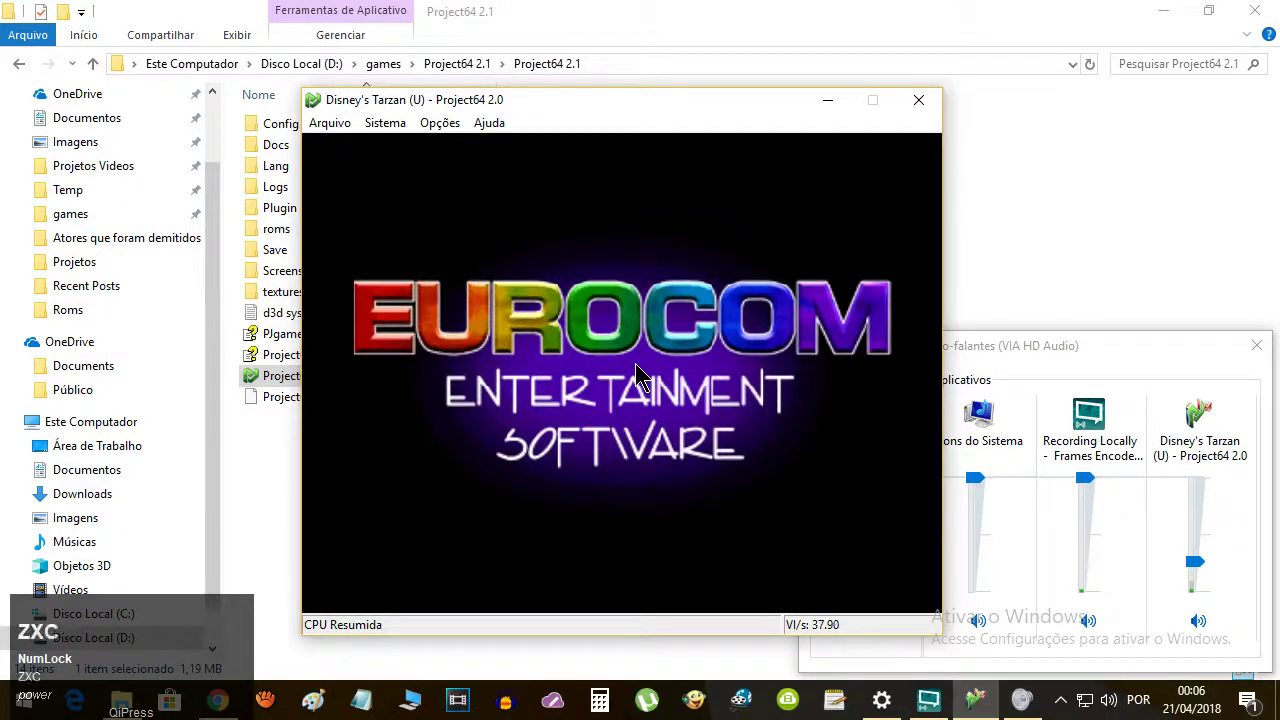
key("a")
key("s")
key("d")
key("z")
key("x")
key("c")
key("a")
key("s")
key("d")
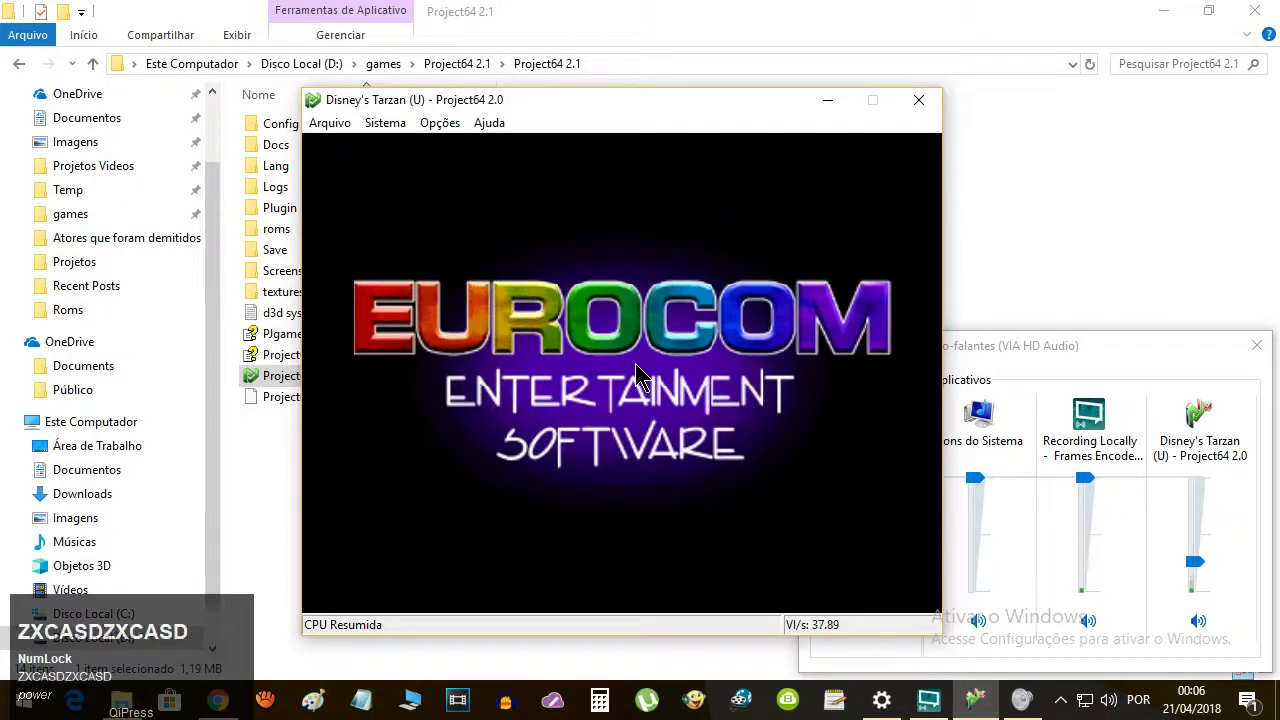
key("Return")
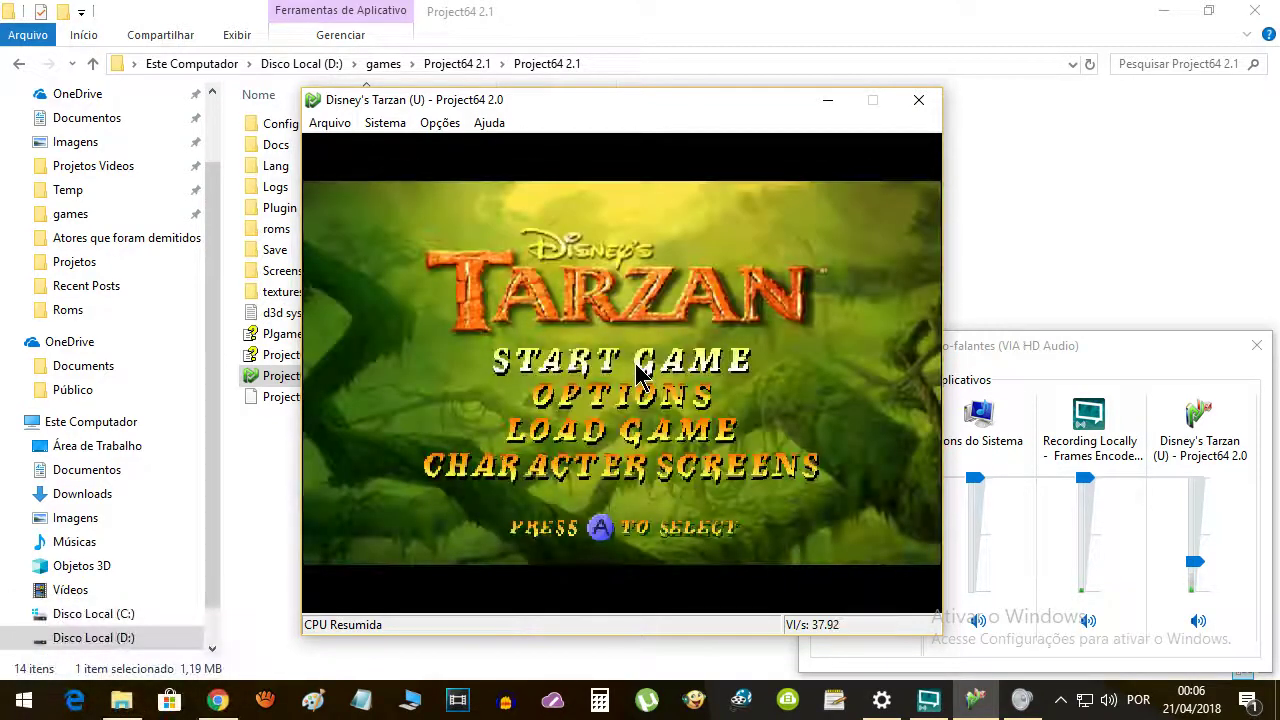
Try the up and down controls in the main menu, choose Start Game and continue past the Rumble Pak prompt
key("Down")
key("Num_Lock")
key("Up")
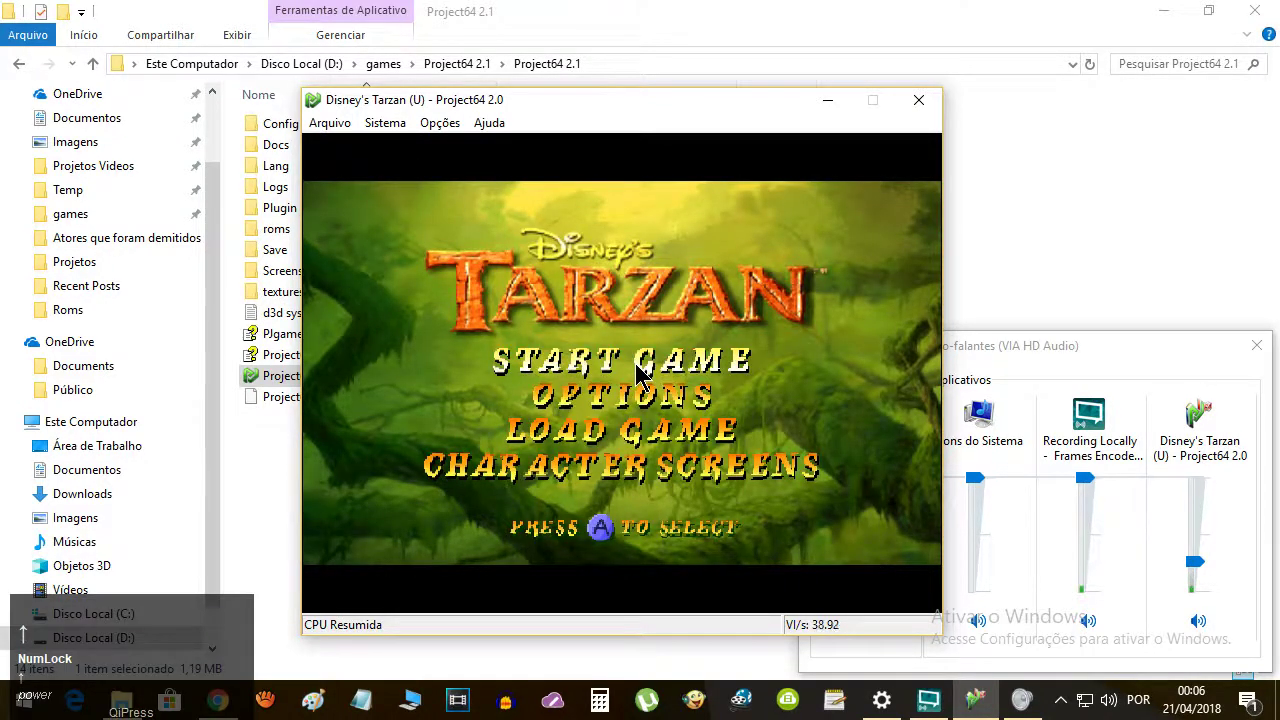
key("Return")
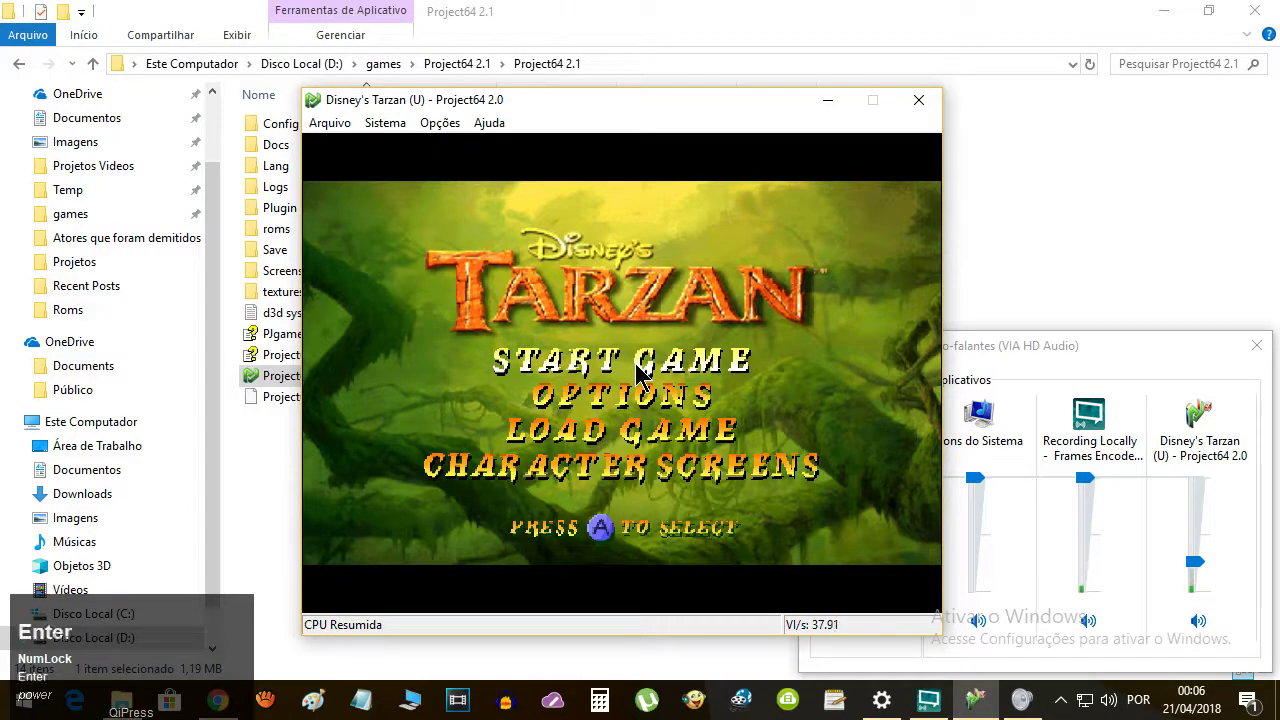
key("z")
key("x")
key("x")
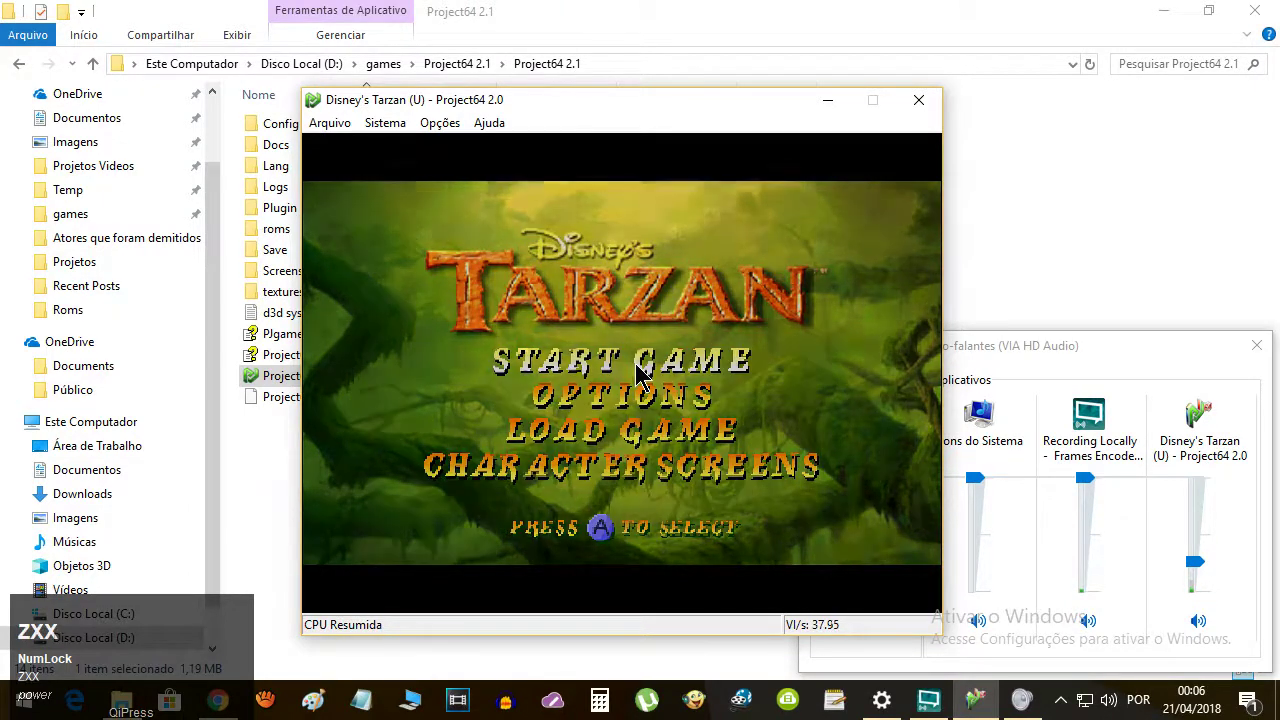
key("c")
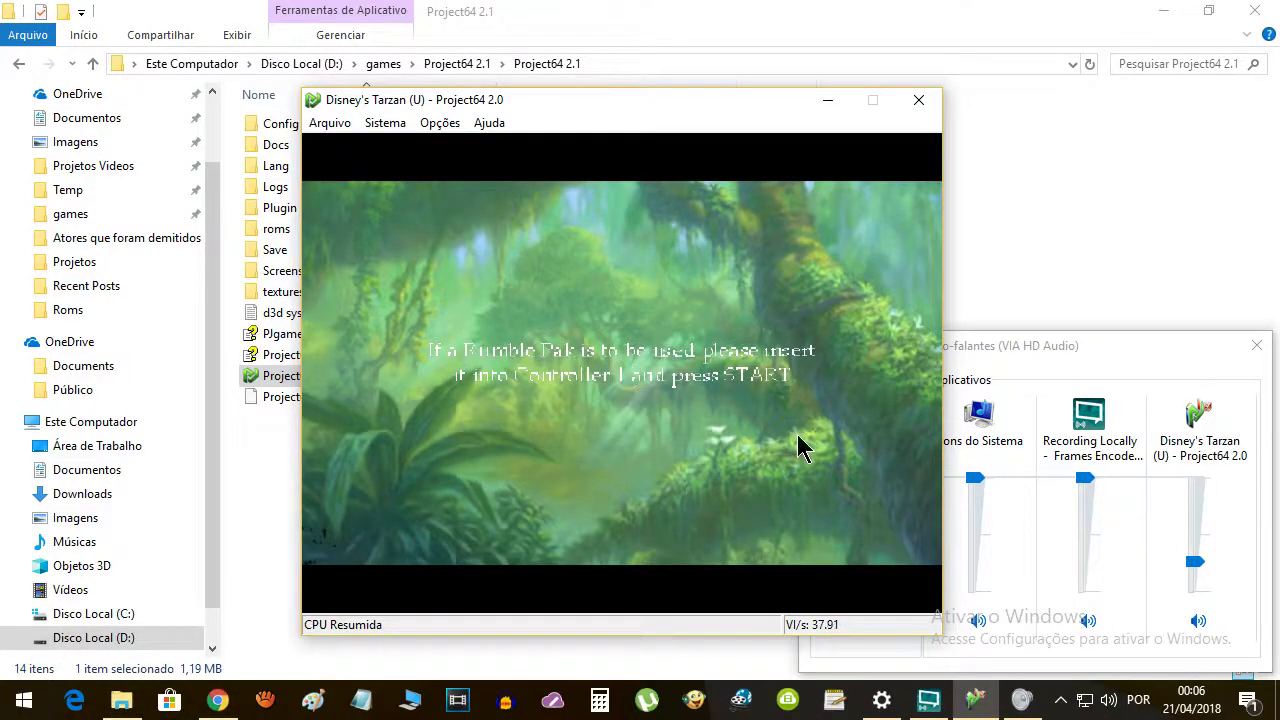
key("Return")
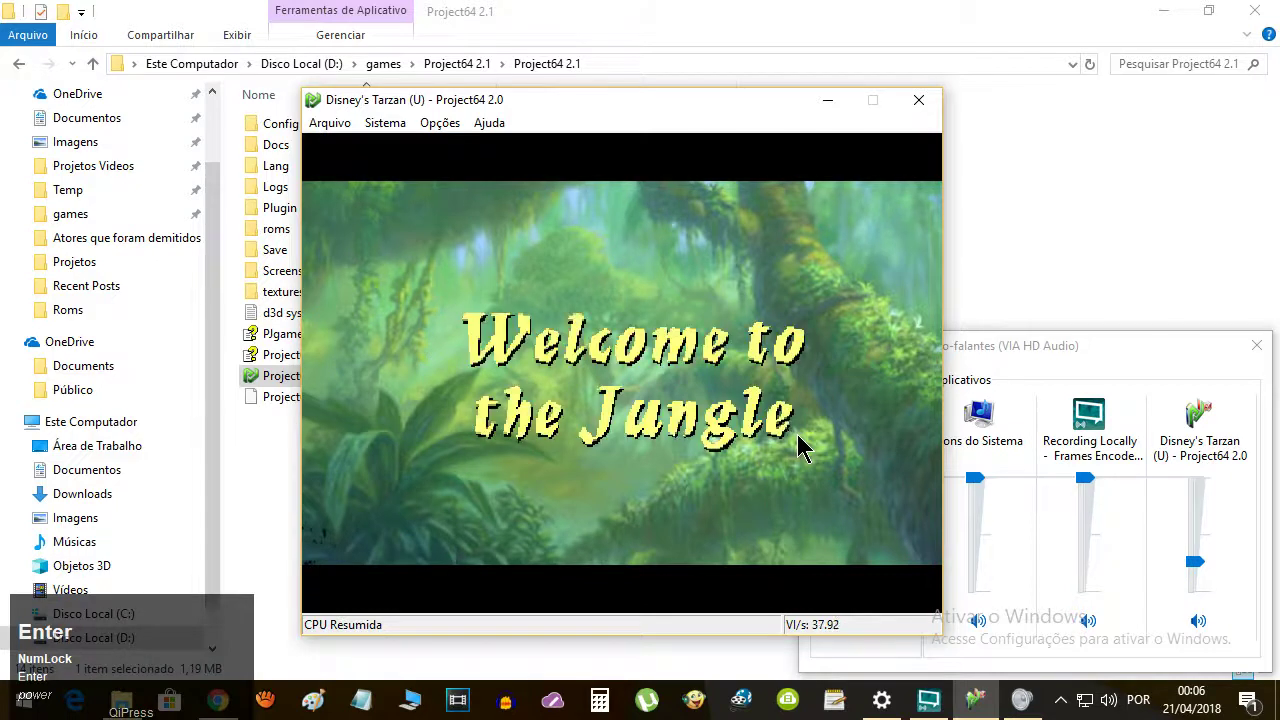
Test the analog stick, A and B controls by moving Tarzan through the Welcome to the Jungle level
key("Num_Lock")
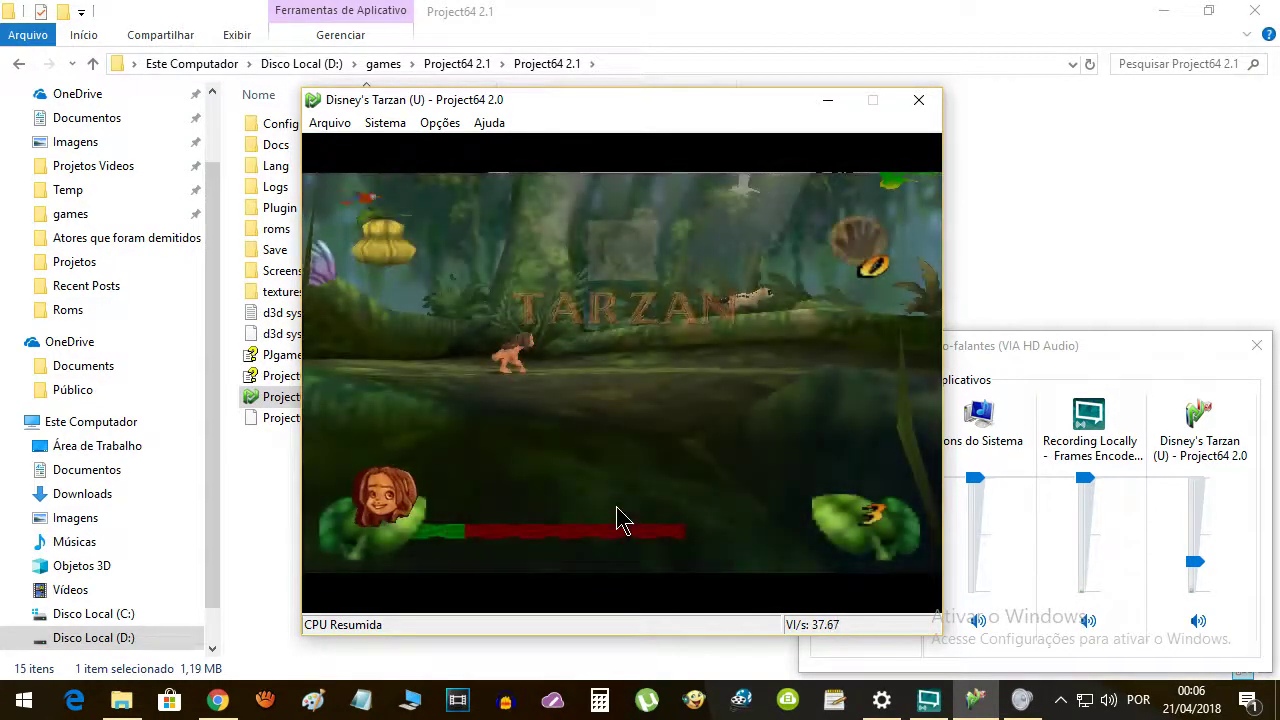
key("Left")
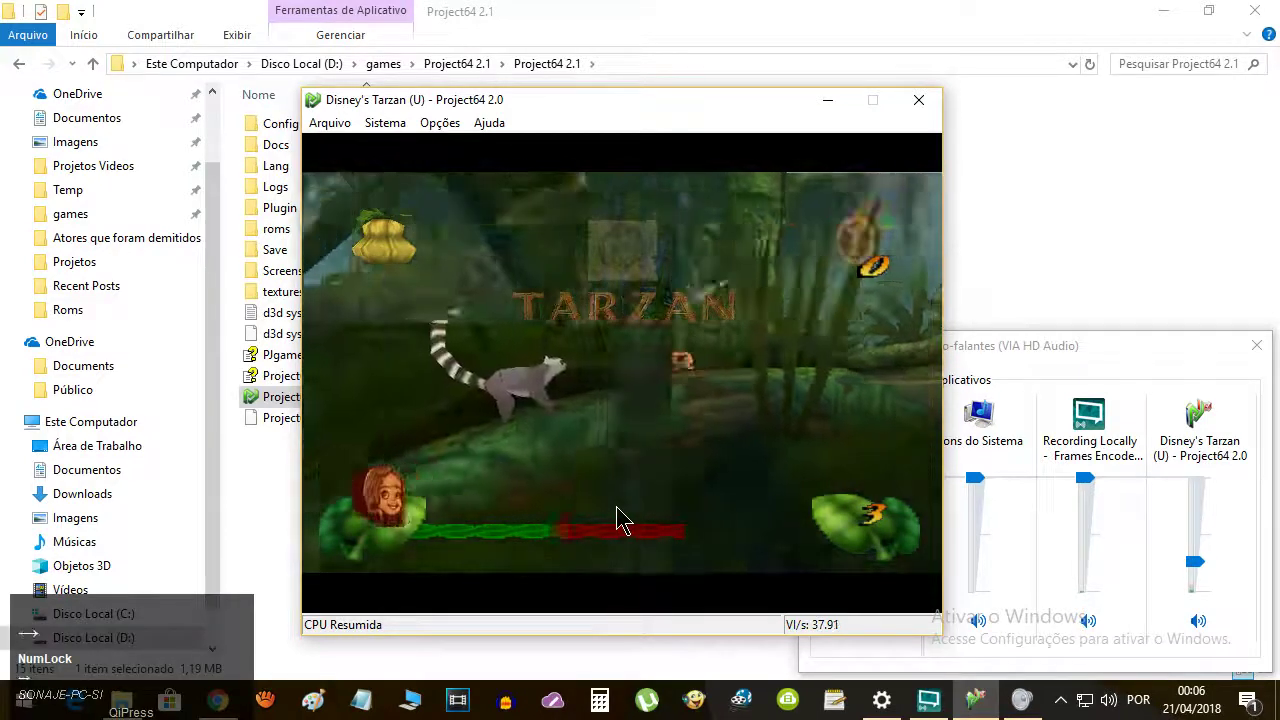
key("x")
key("c")
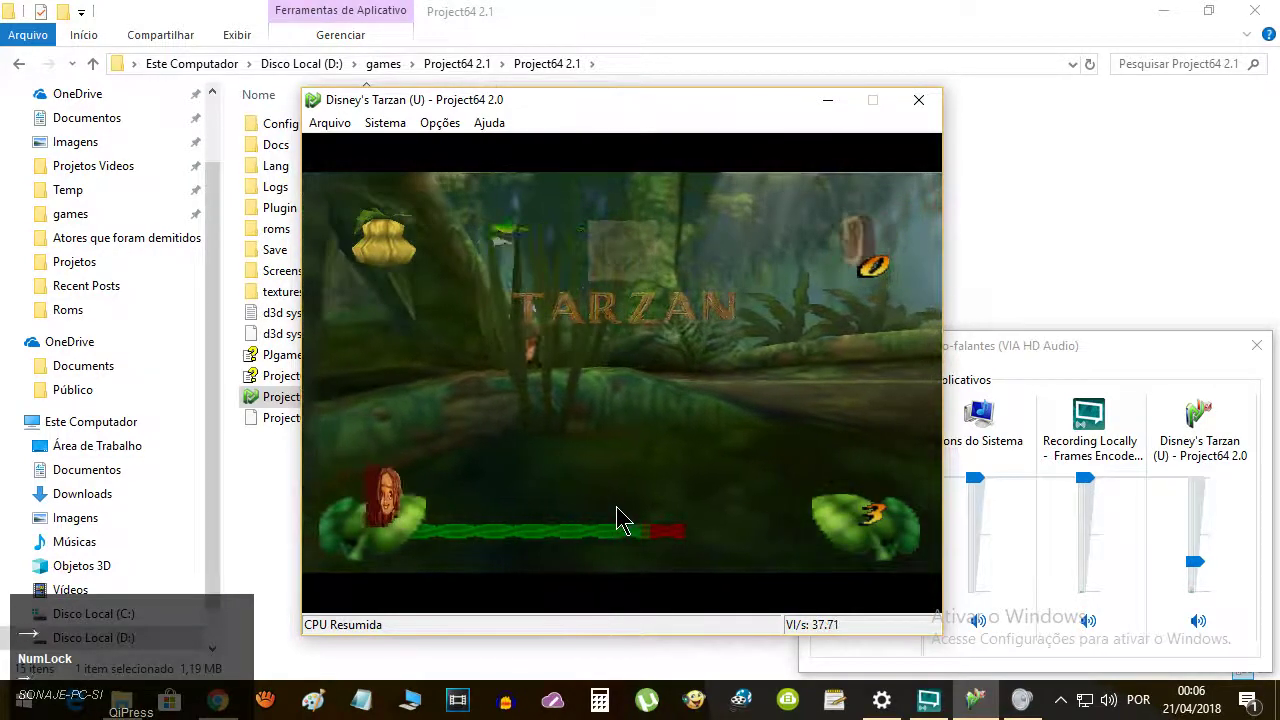
Move Tarzan forward along the jungle path, trying the jump control once and the other mapped action control repeatedly
key("Right")
key("x")
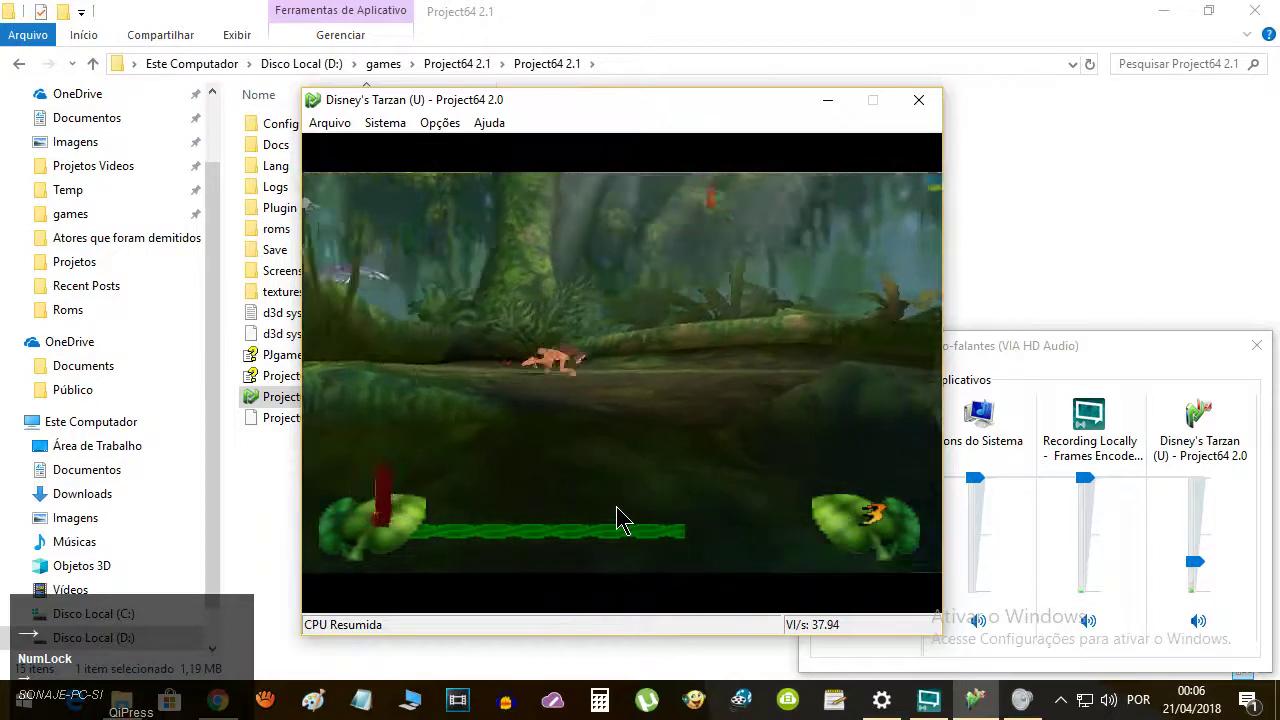
key("c")
key("c")
key("c")
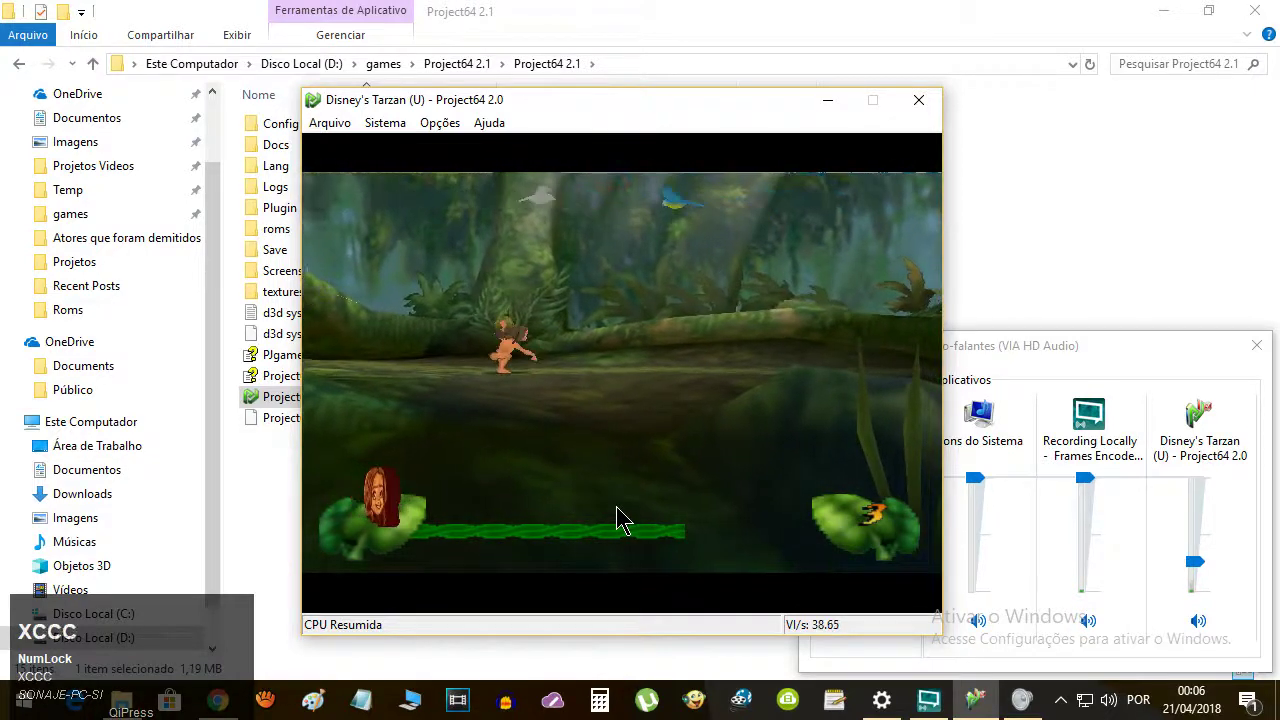
key("c")
key("c")
key("c")
key("c")
key("c")
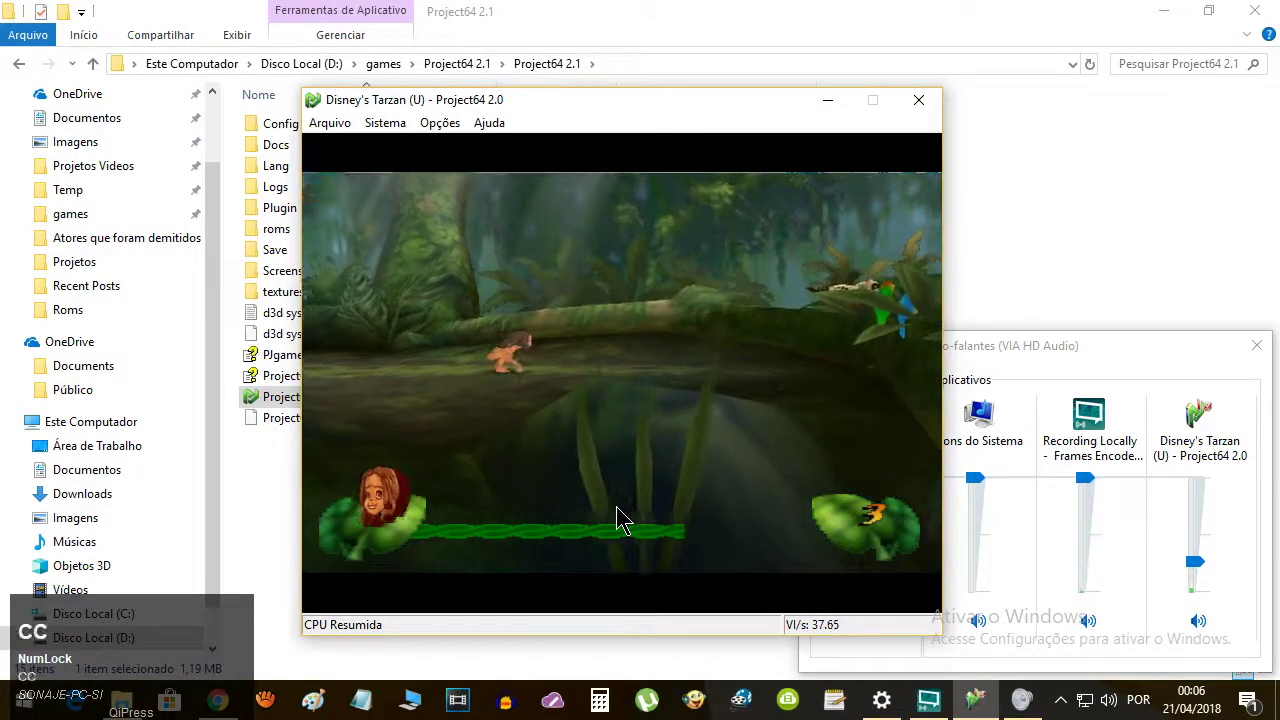
Turn Tarzan back toward the level's start, trying the remaining mapped controls and jumping near the ring-tailed lemur
key("Left")
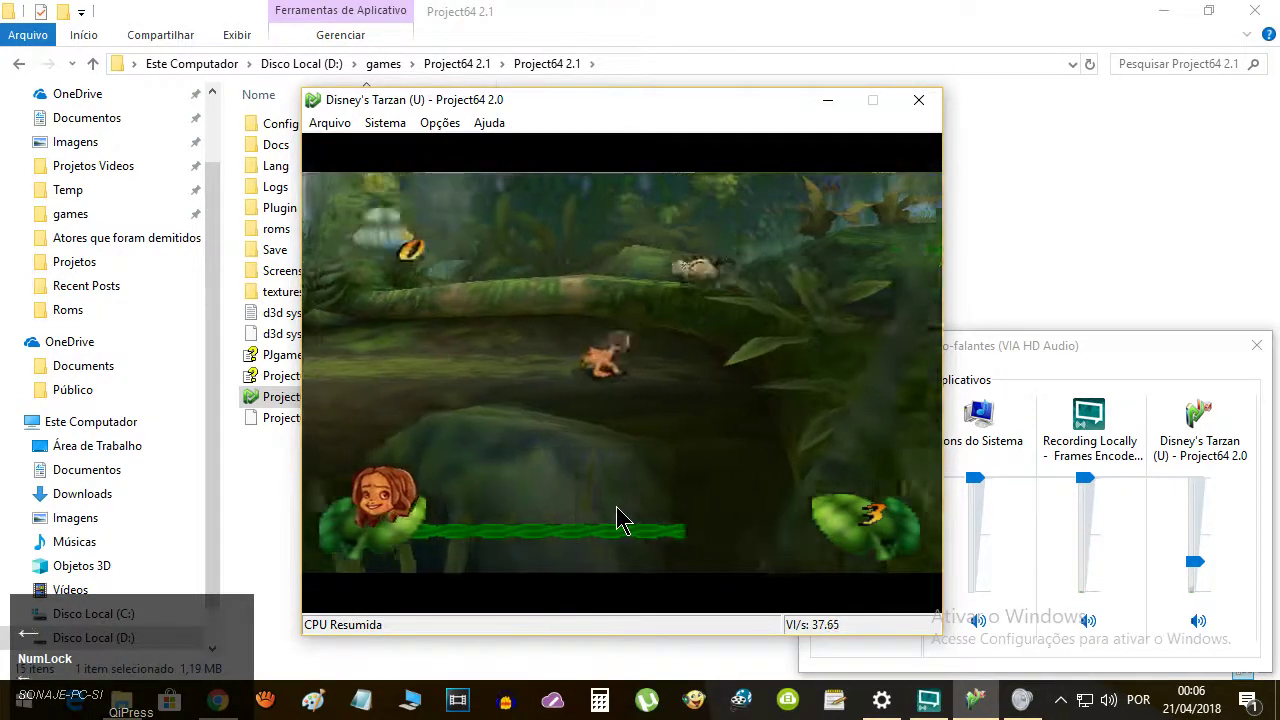
key("s")
key("Left")
key("d")
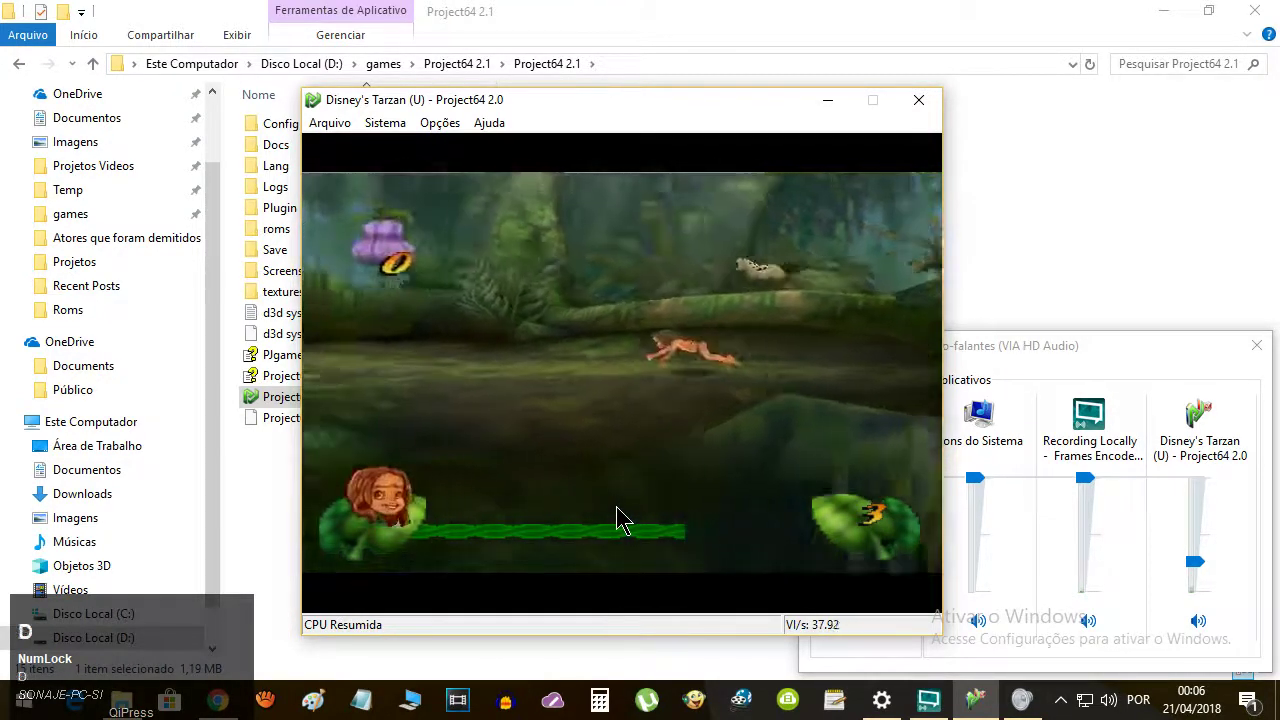
key("d")
key("f")
key("v")
key("x")
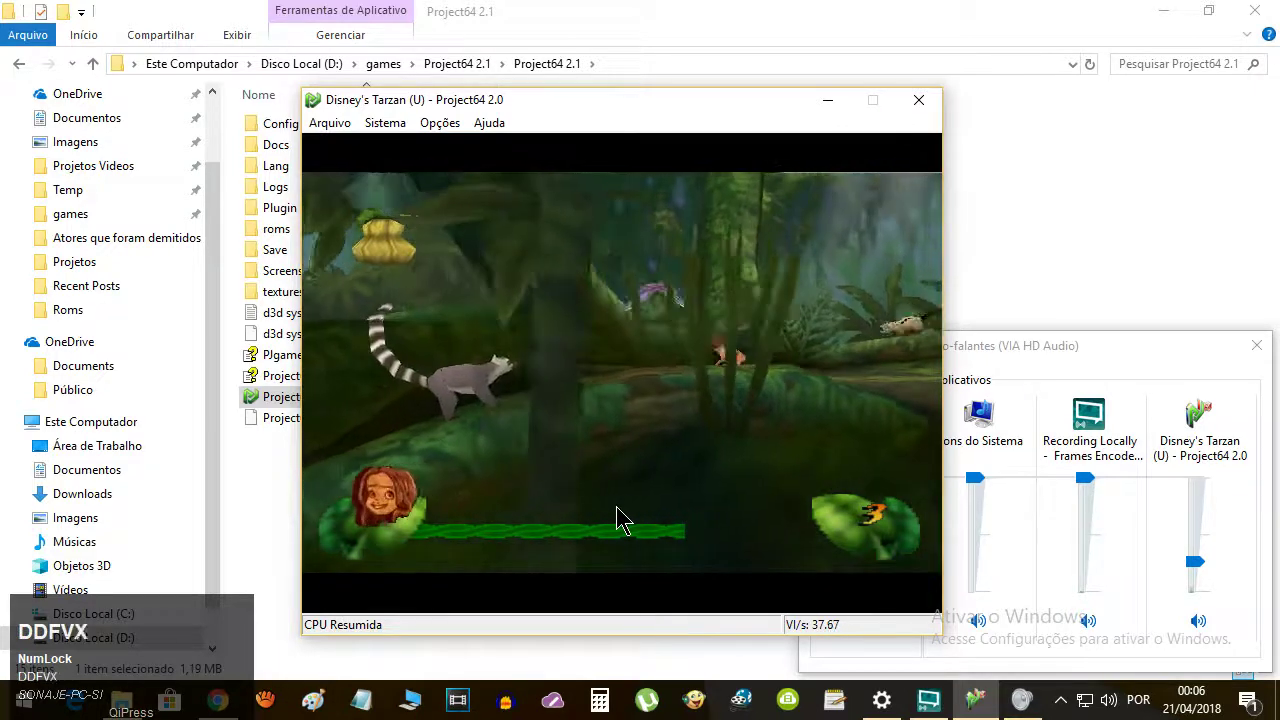
key("x")
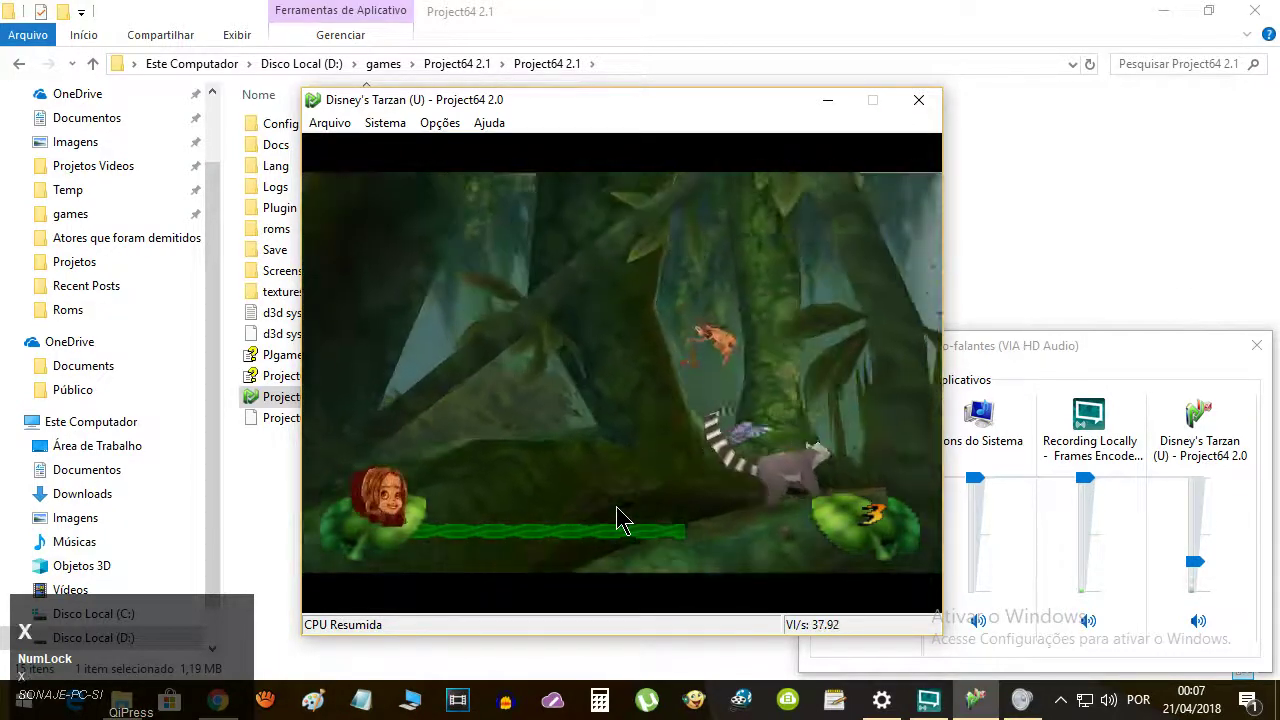
Run Tarzan forward again past the fallen log, jumping repeatedly, and collect the first tokens on the path
key("Left")
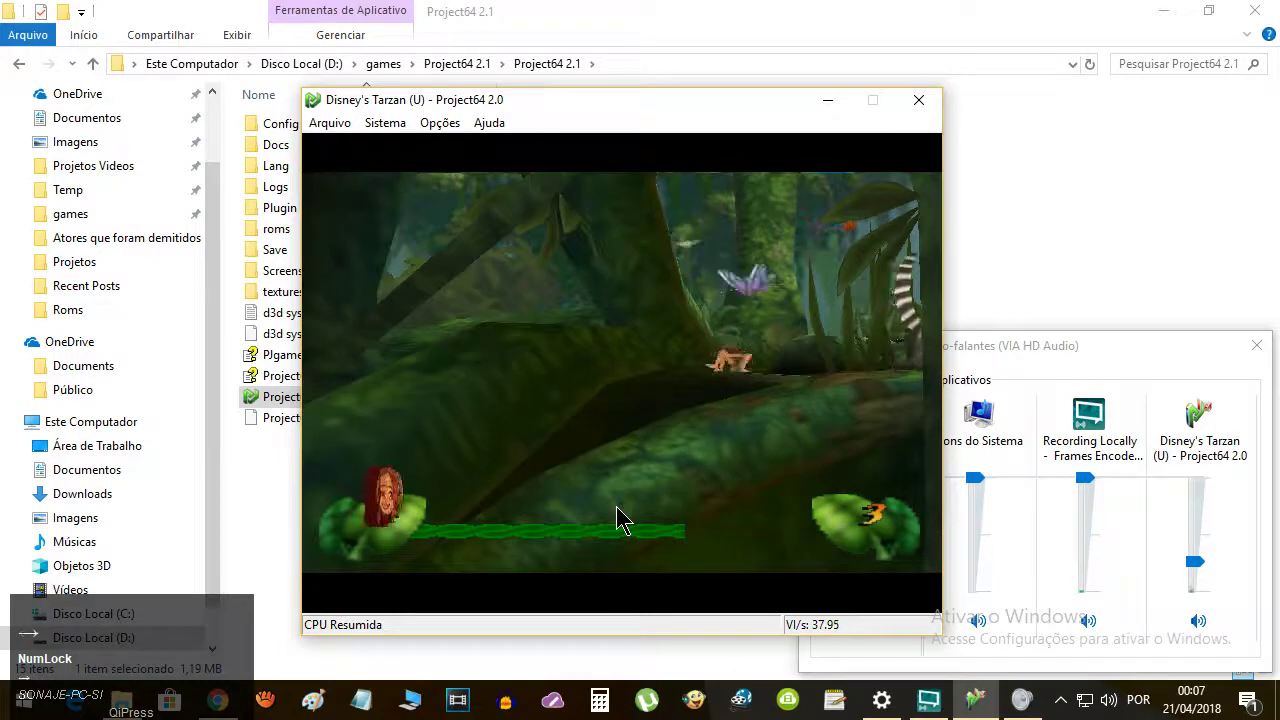
key("x")
key("x")
key("x")
key("x")
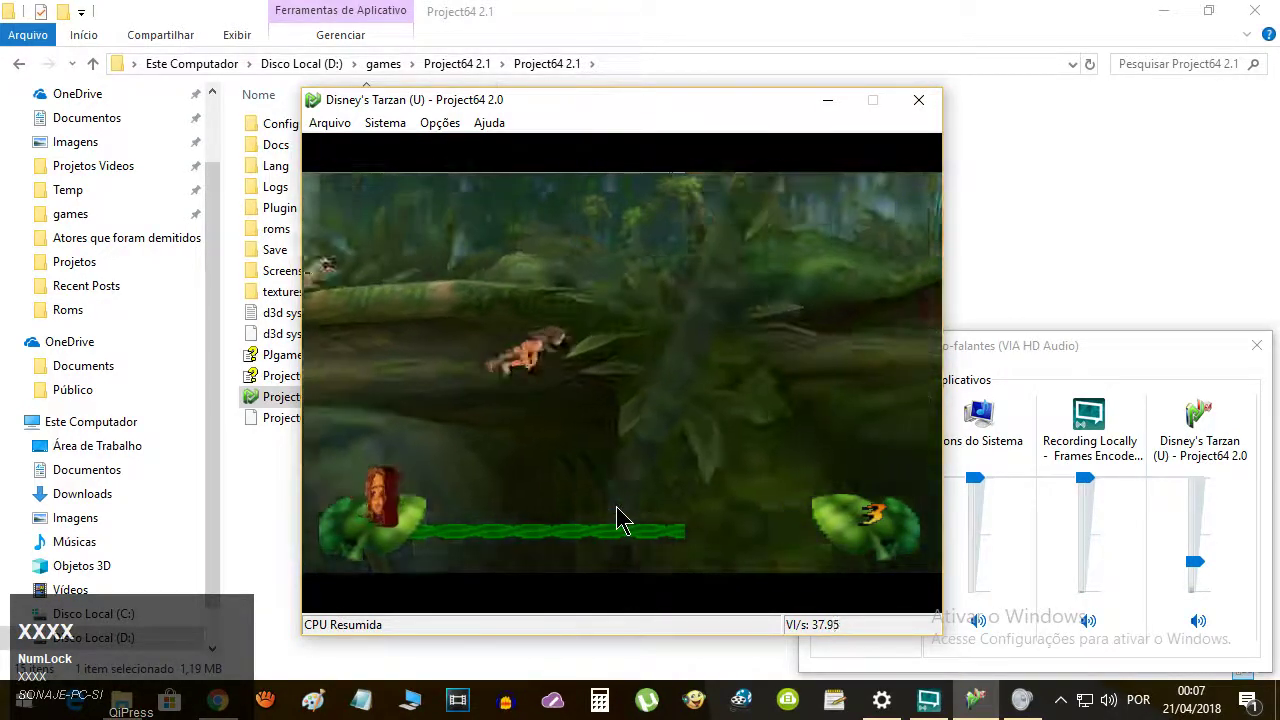
key("x")
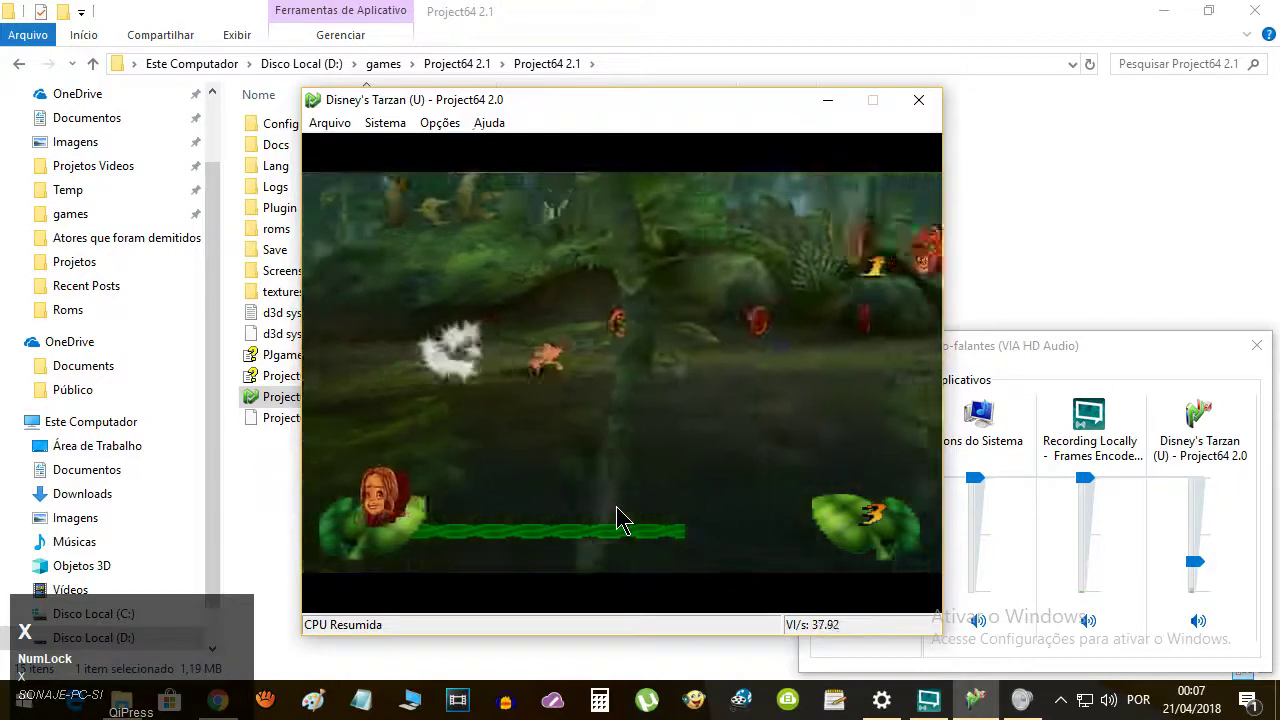
Position Tarzan beside the rocks near the yellow fruit and try the mapped controls in front of the young gorilla
key("Left")
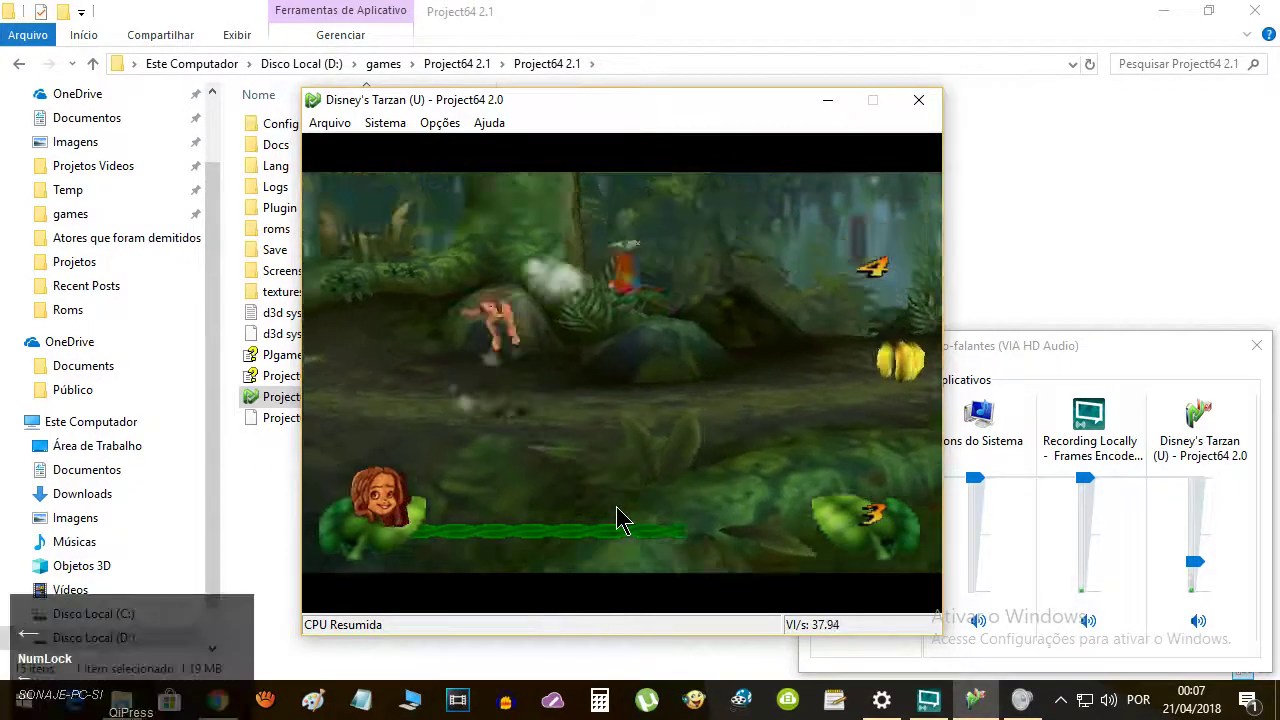
key("space")
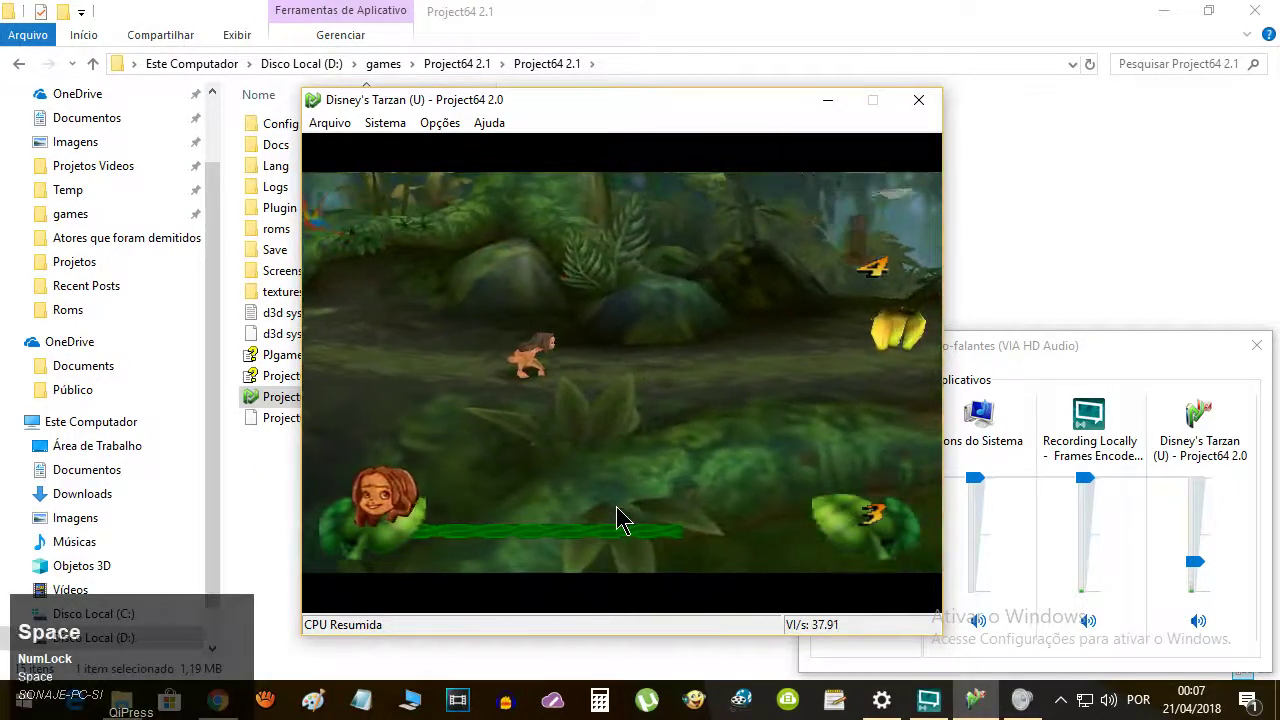
key("Right")
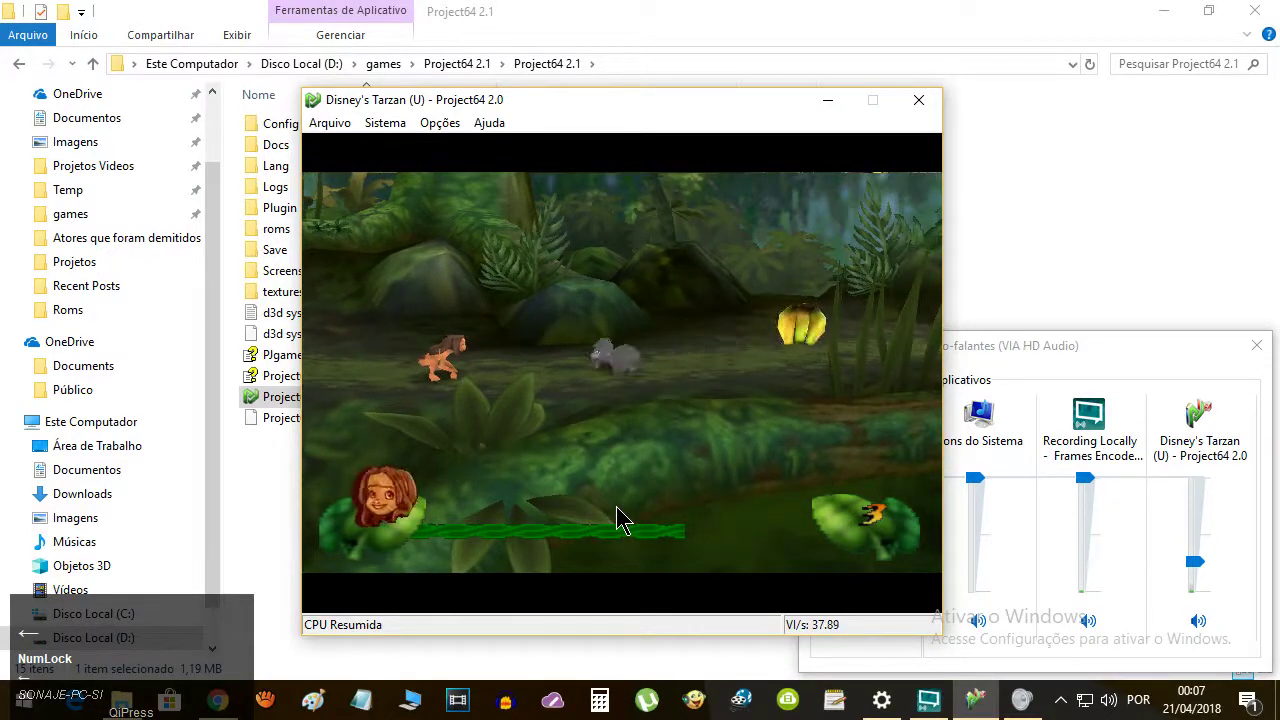
key("x")
key("z")
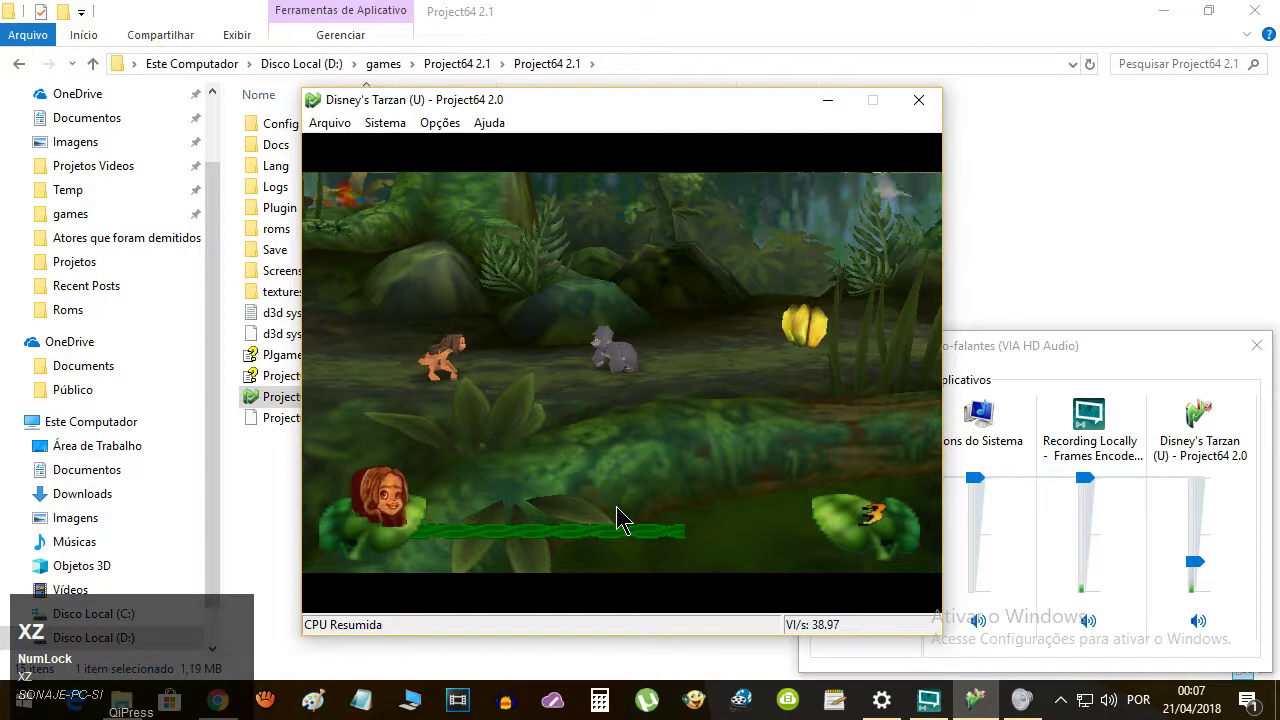
key("space")
key("Right")
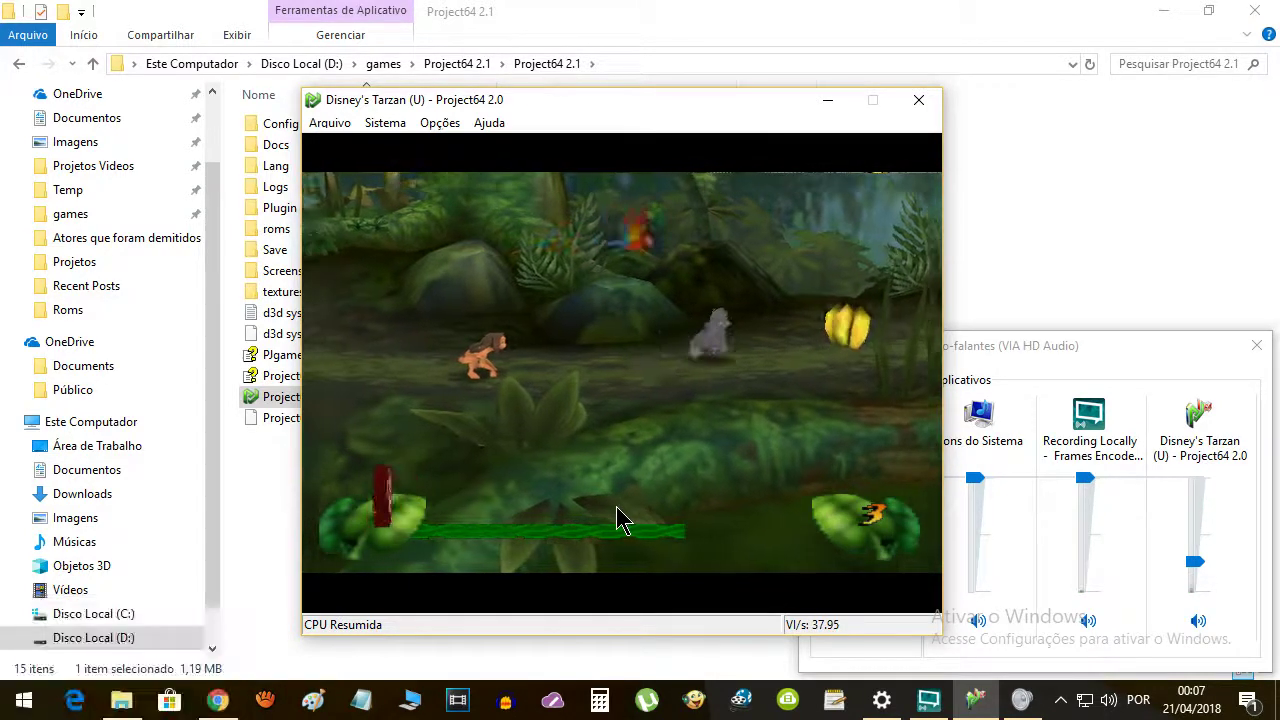
Move Tarzan a little closer to the yellow fruit and cycle through the three mapped action controls while he stands still
key("Right")
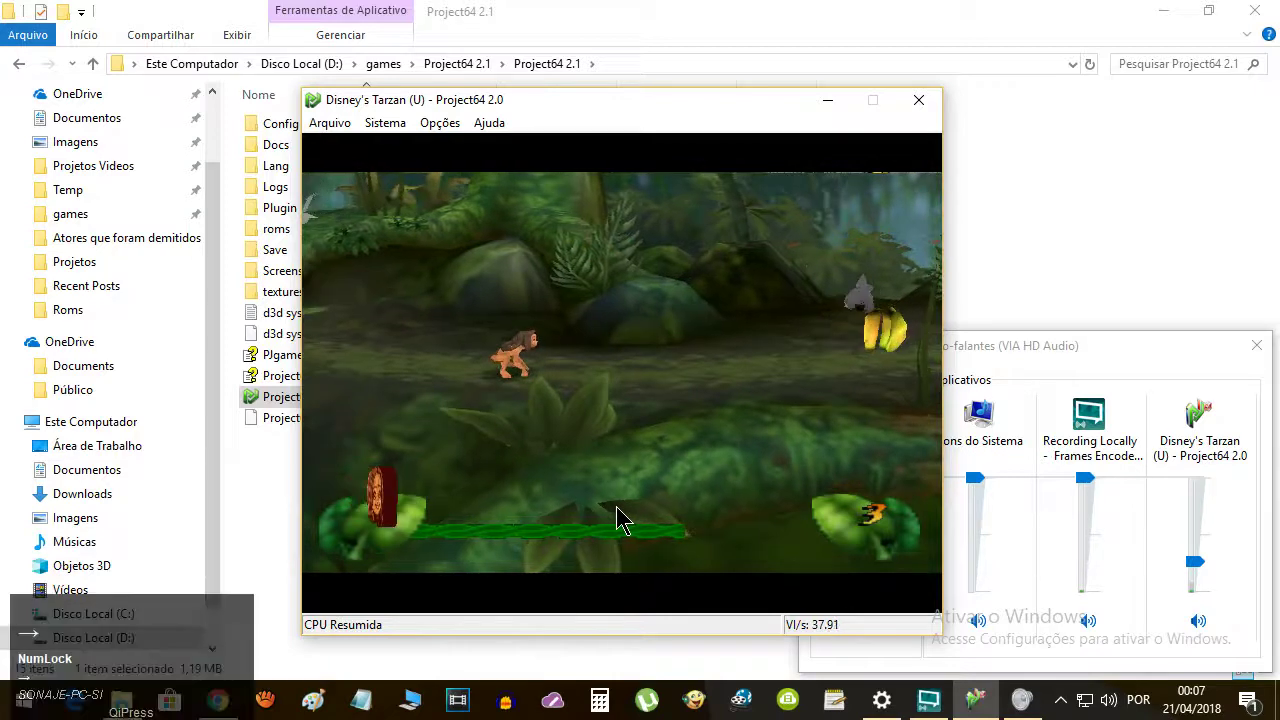
key("x")
key("z")
key("x")
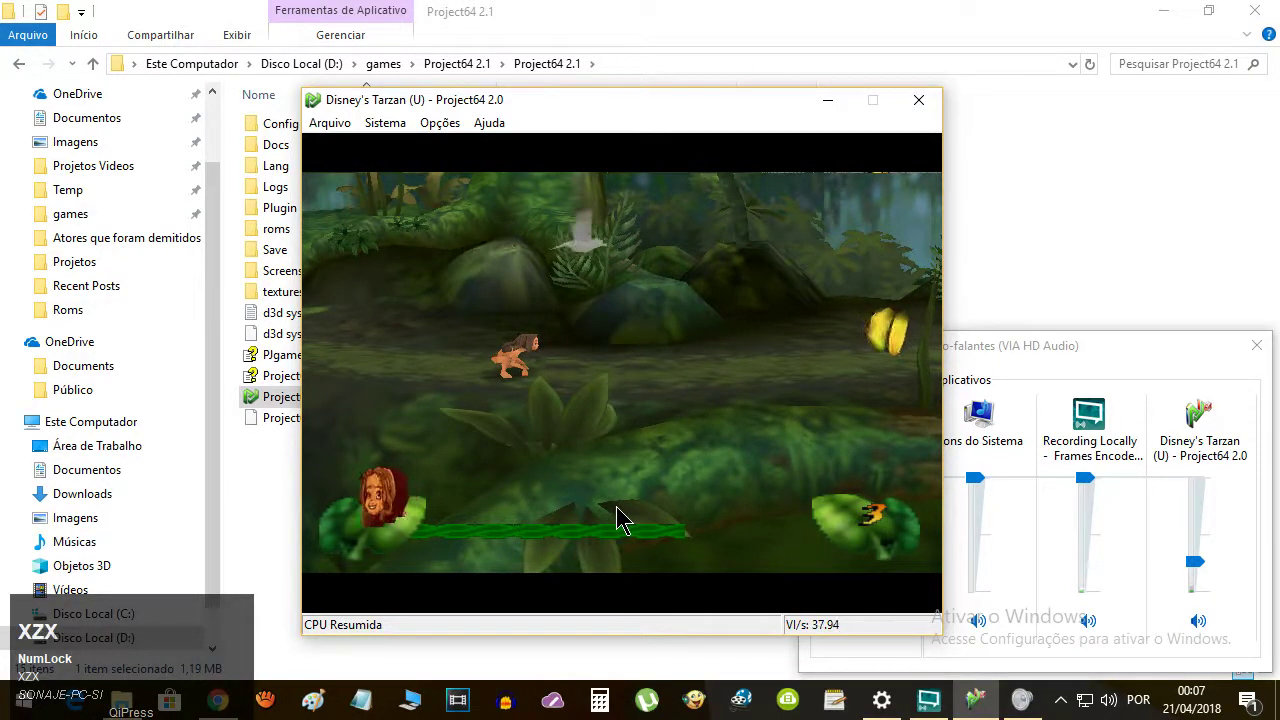
key("c")
key("z")
key("x")
key("c")
Run Tarzan forward, jump him across the gap in the path, and collect the tokens up to the mossy fallen trunk
key("Right")
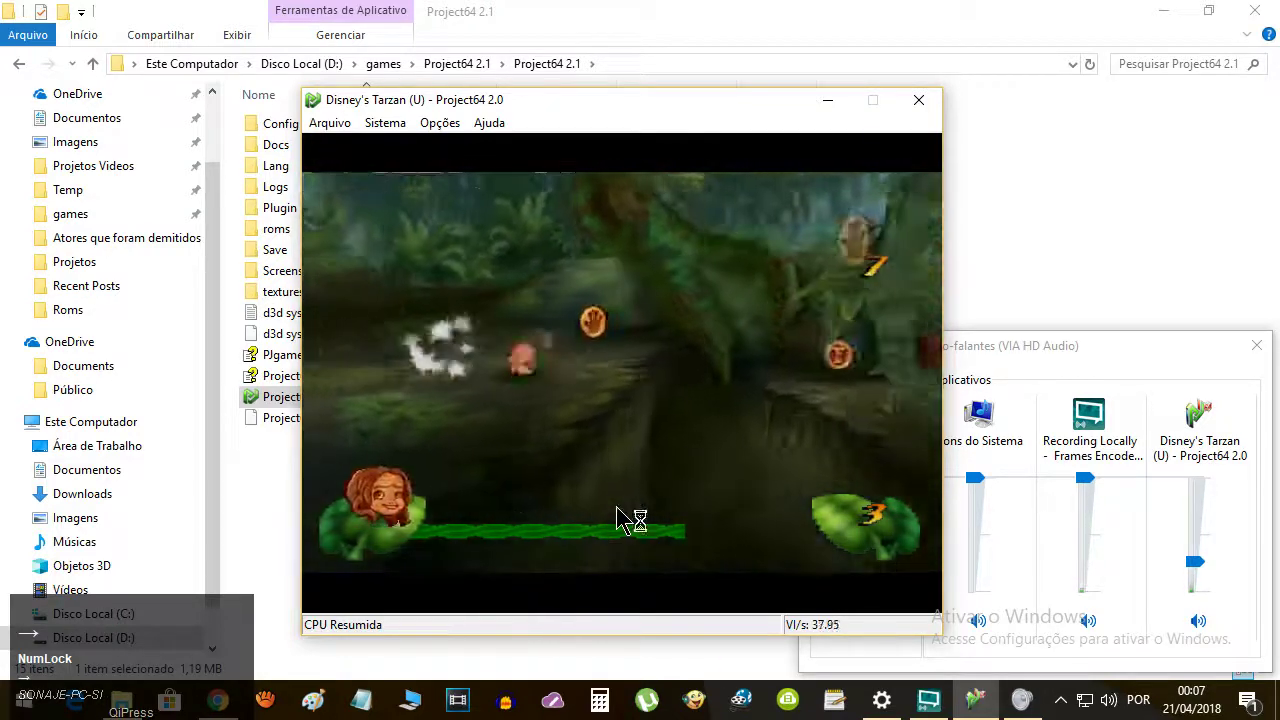
key("x")
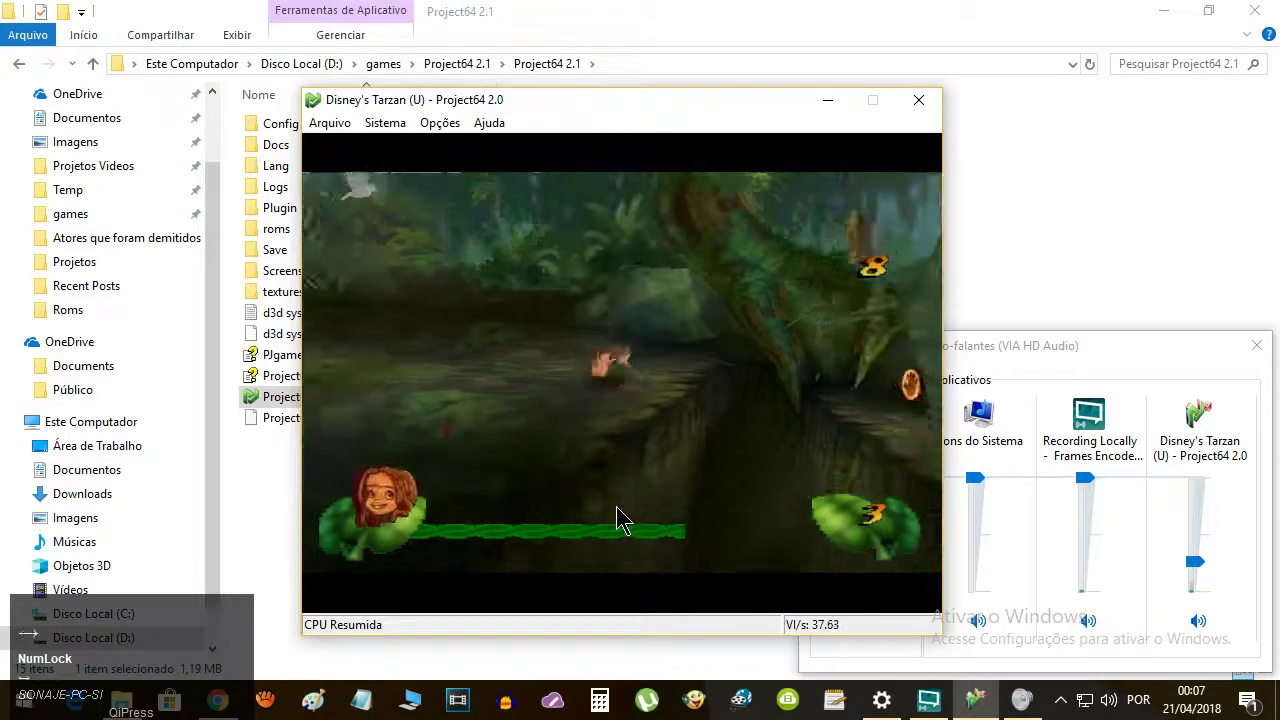
key("x")
key("x")
key("x")
key("Right")
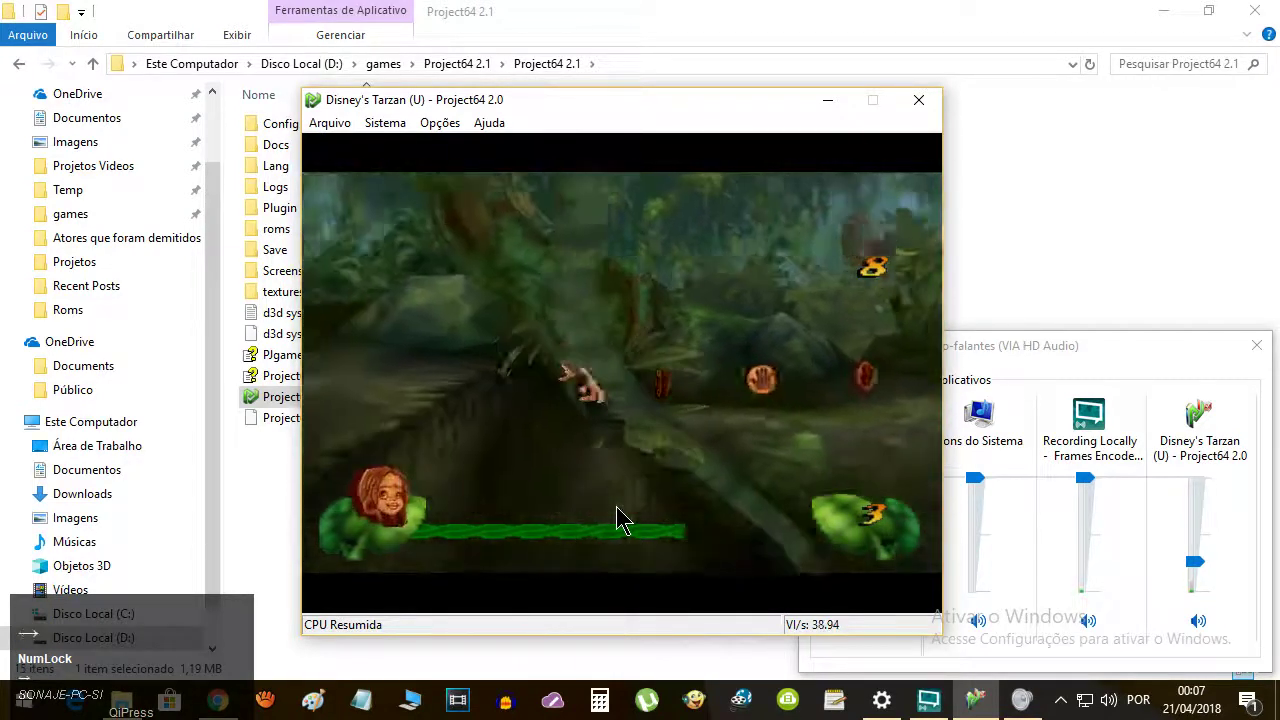
key("Right")
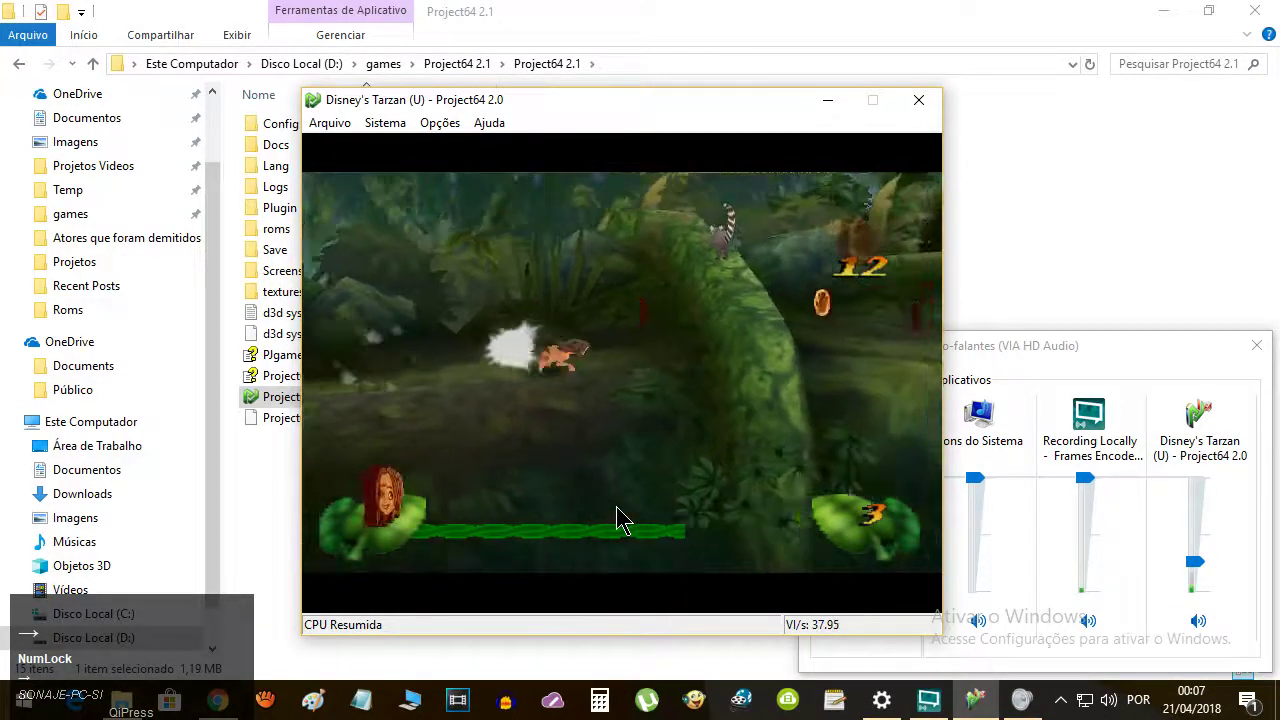
key("Right")
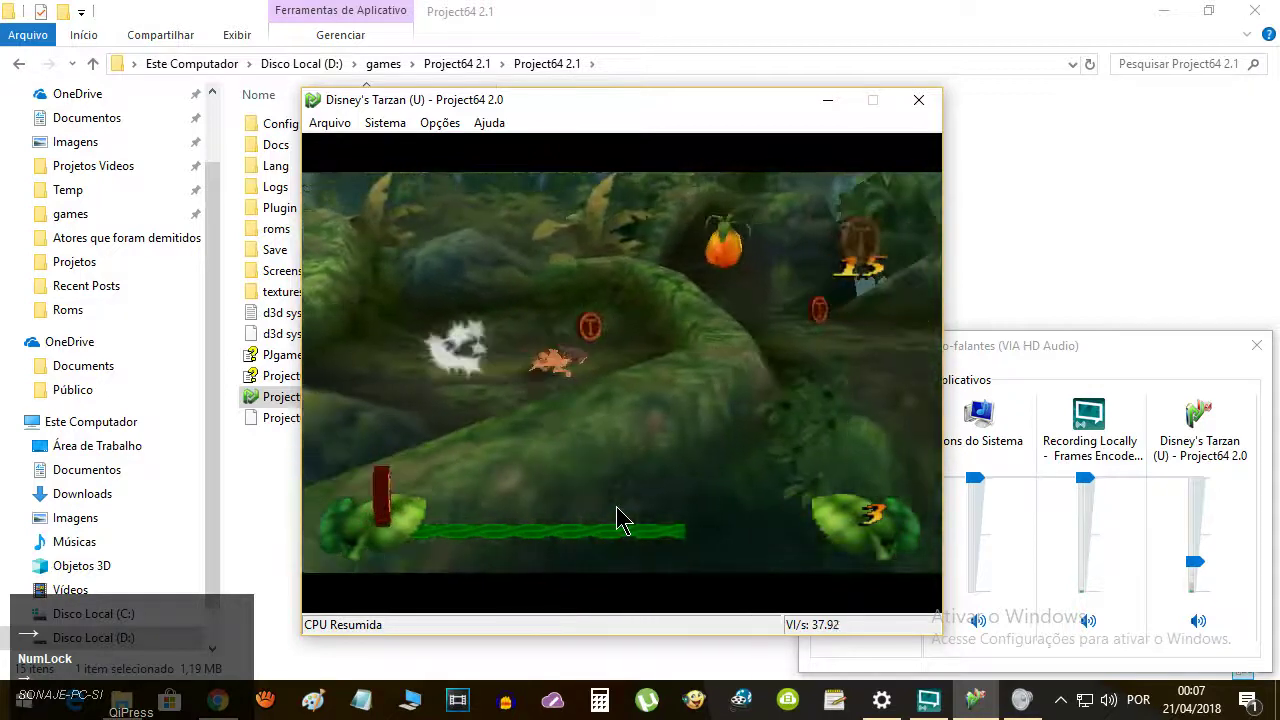
key("Left")
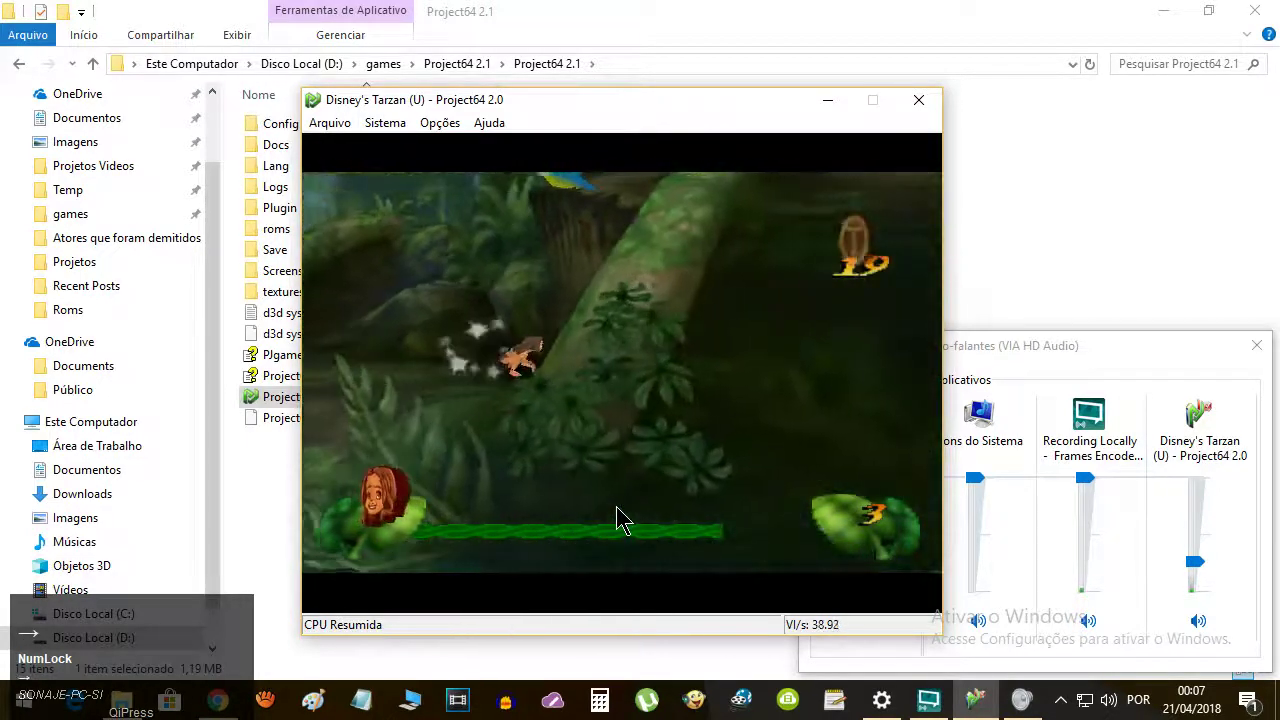
Jump Tarzan repeatedly from the mossy fallen trunk up over the ledge with the monkey
key("x")
key("x")
key("x")
key("x")
key("x")
key("x")
key("x")
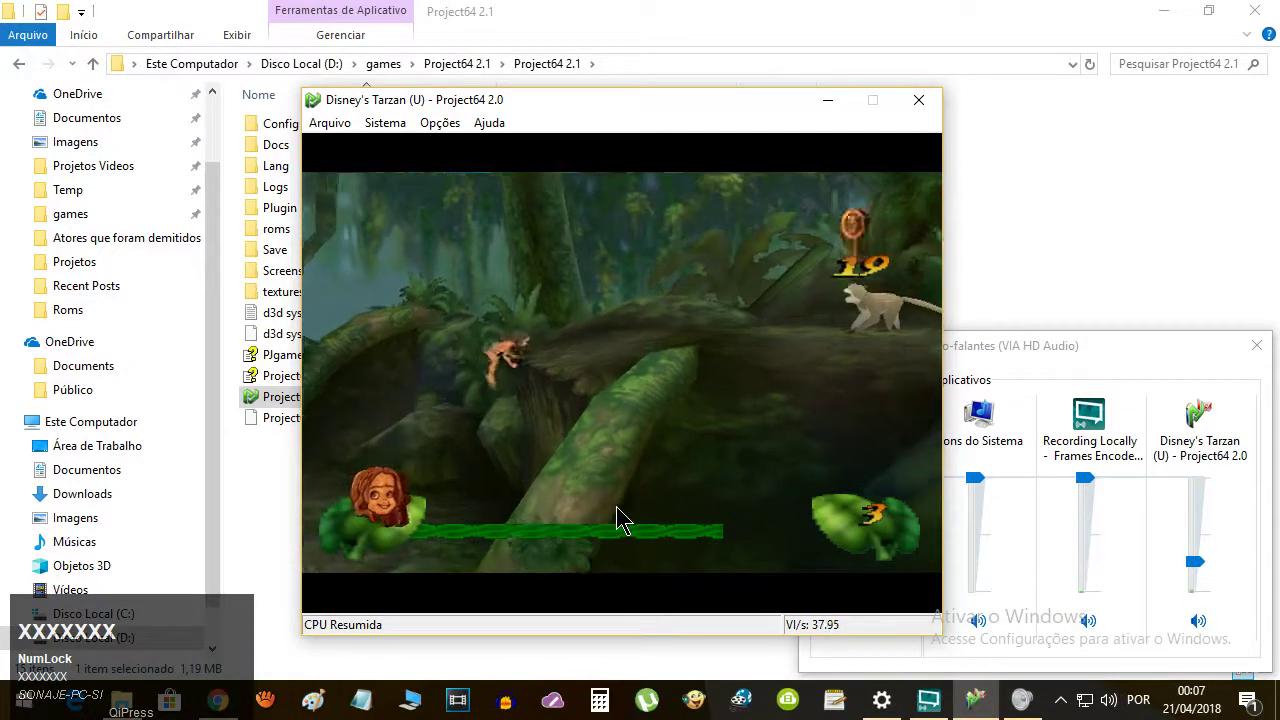
key("x")
key("x")
key("x")
Steer Tarzan in both directions above the jungle floor, jumping repeatedly to collect the airborne tokens
key("Left")
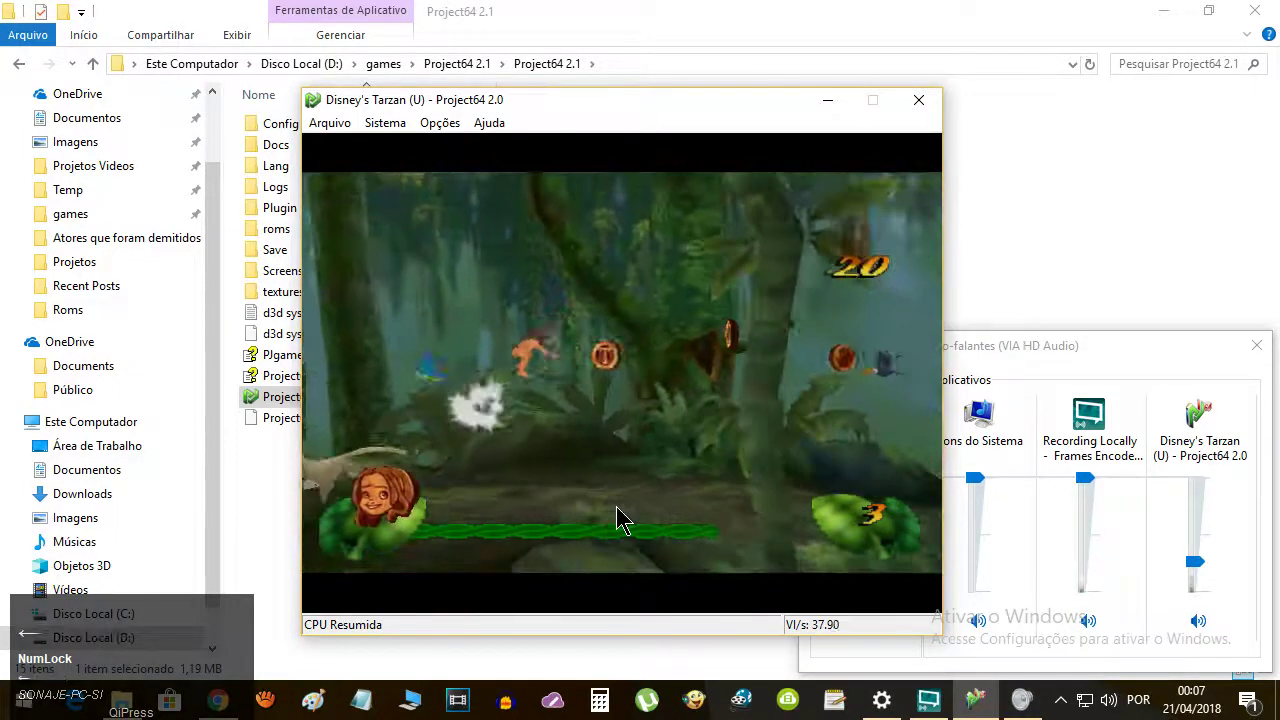
key("Left")
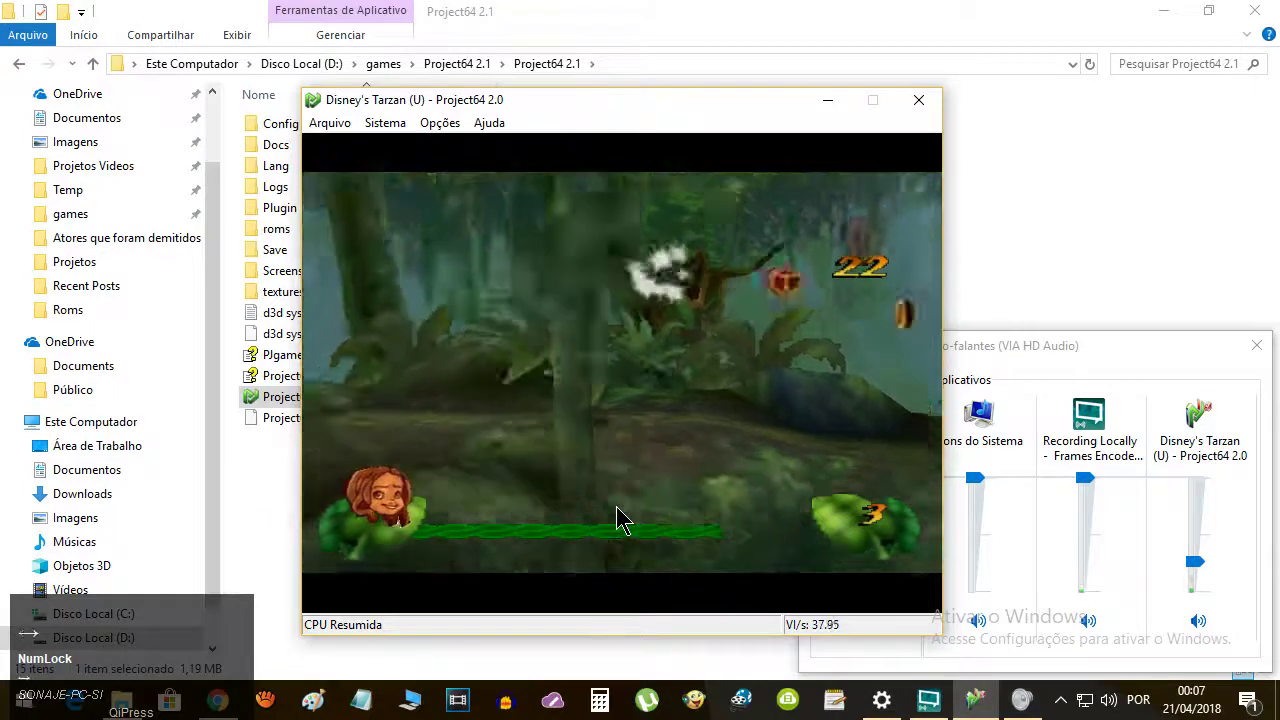
key("x")
key("x")
key("x")
key("x")
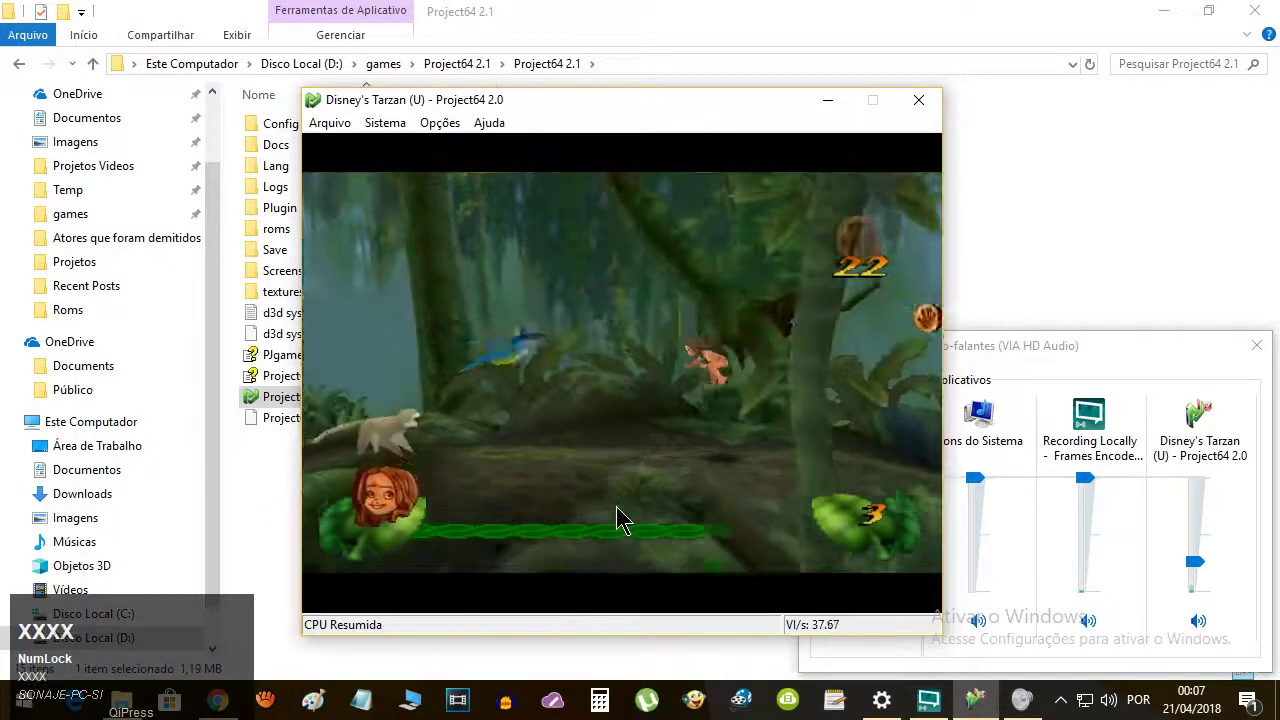